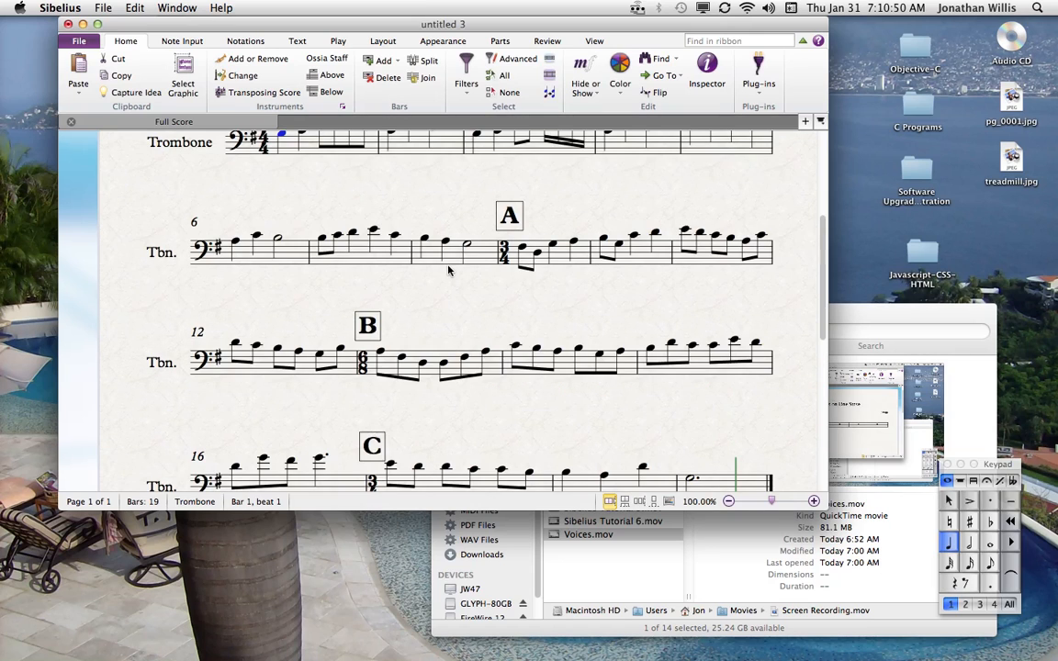
Move the tempo marking above the first trombone staff slightly down, closer to the notes
{"action": "left_click_drag", "start_coordinate": [456, 245], "coordinate": [454, 416]}
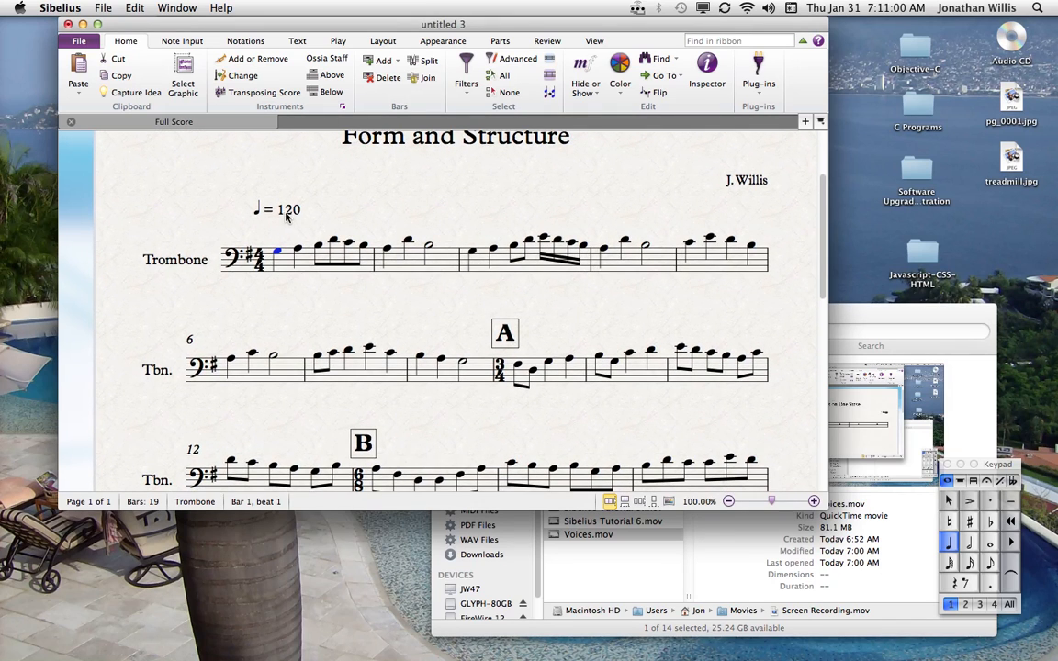
{"action": "left_click_drag", "start_coordinate": [287, 216], "coordinate": [292, 229]}
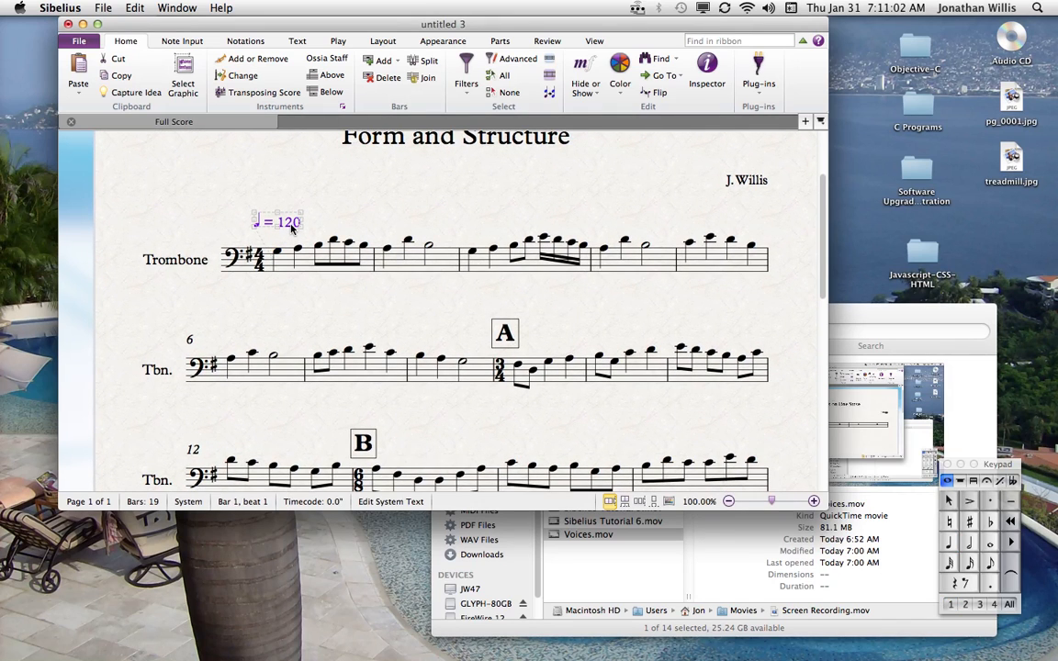
Add a Start Repeat barline at the beginning of bar 9, at rehearsal mark B
{"action": "left_click_drag", "start_coordinate": [684, 308], "coordinate": [650, 251]}
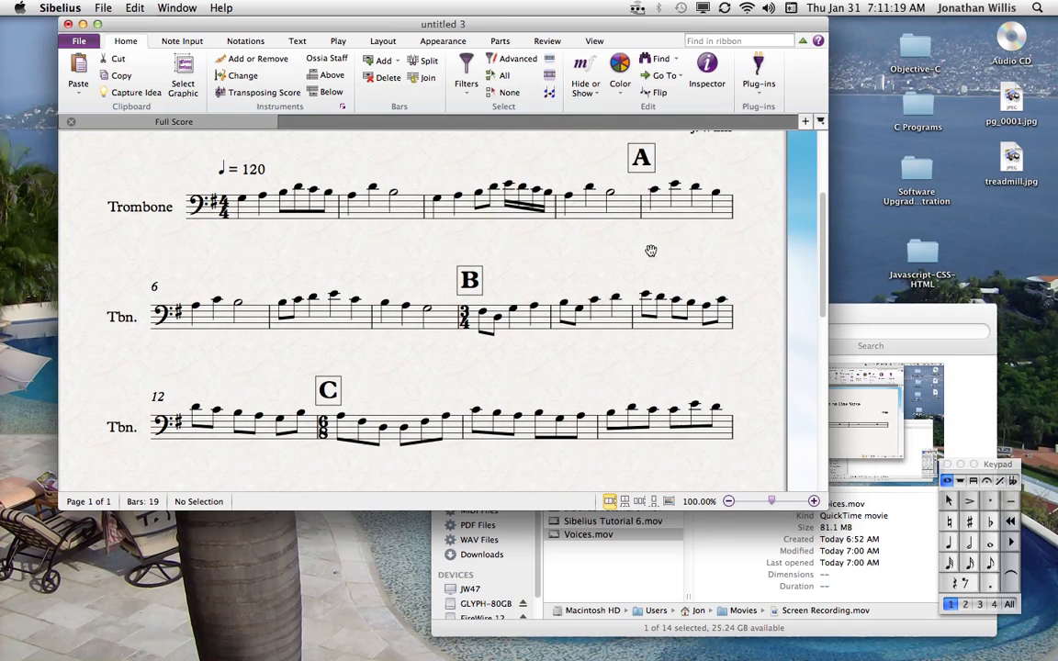
{"action": "left_click", "coordinate": [529, 328]}
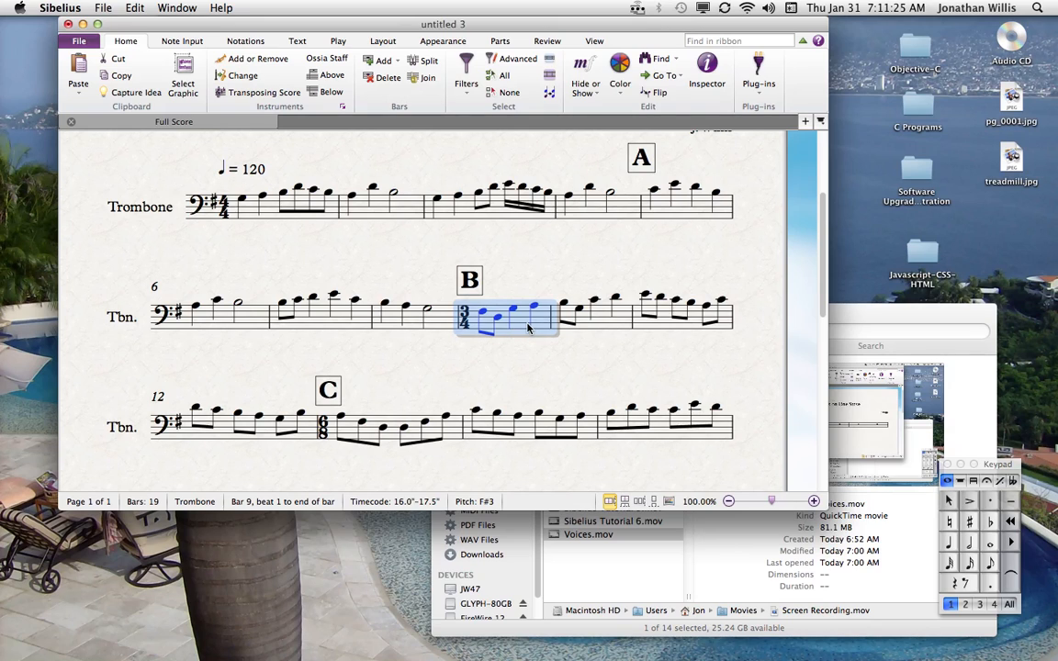
{"action": "left_click", "coordinate": [197, 47]}
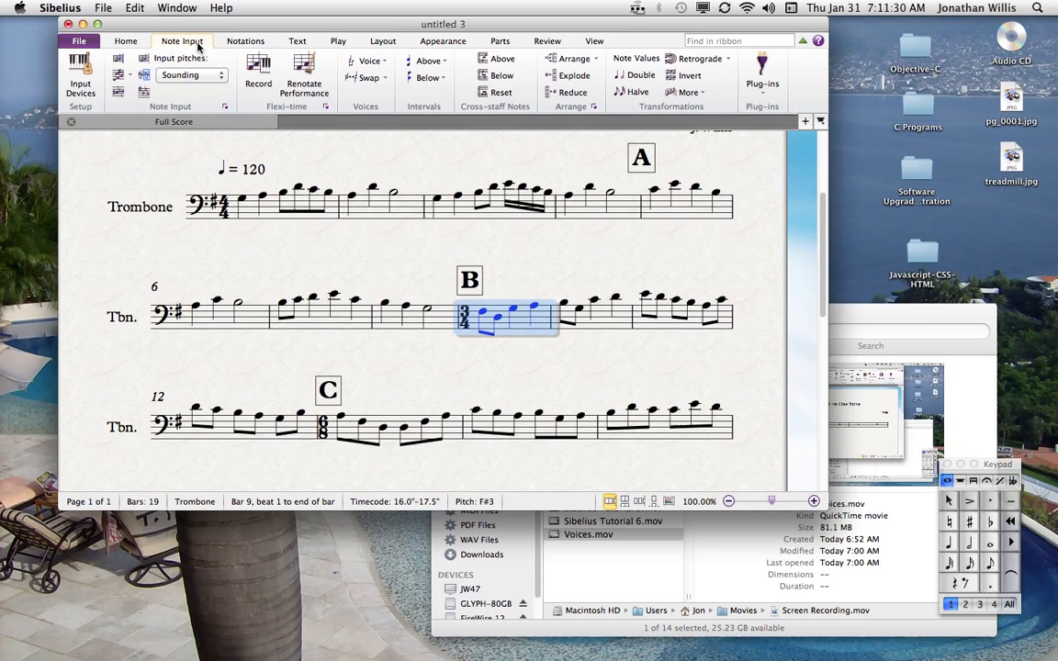
{"action": "left_click", "coordinate": [261, 45]}
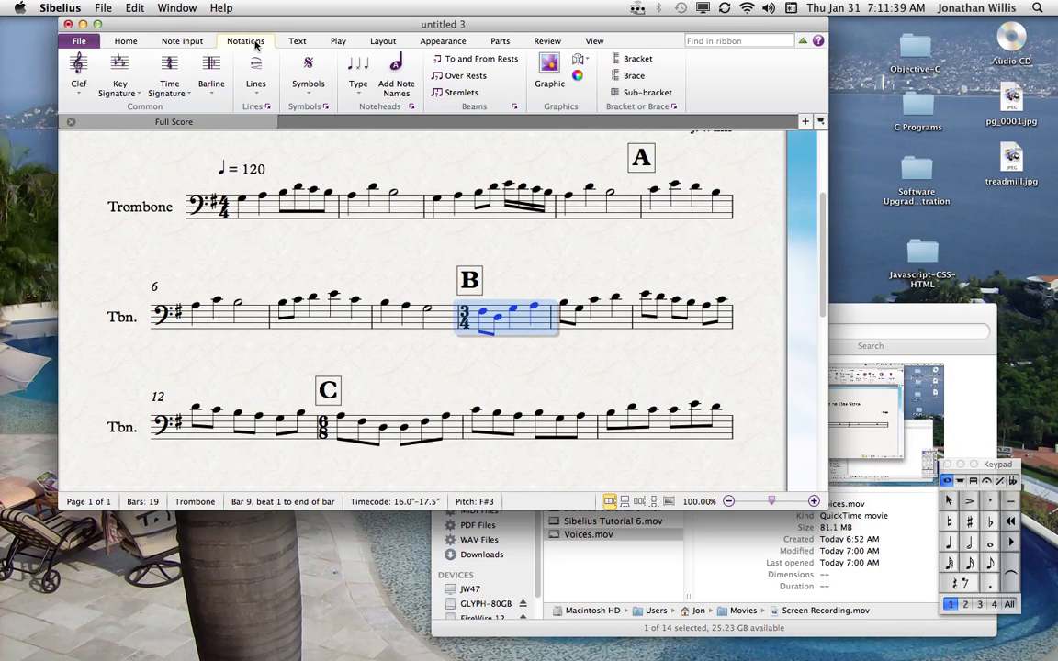
{"action": "left_click", "coordinate": [214, 92]}
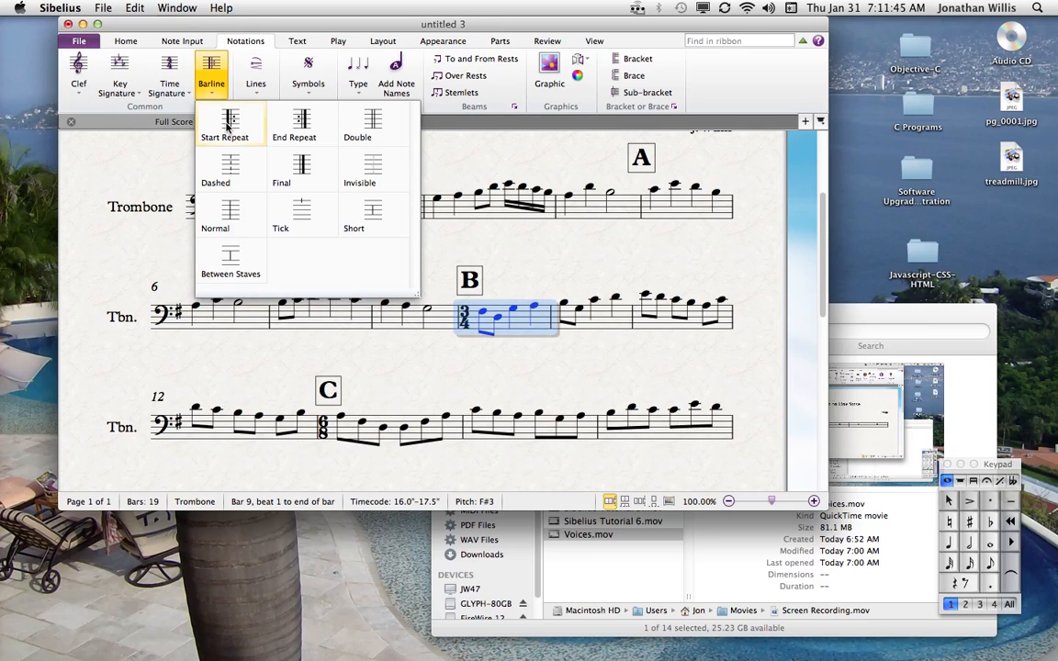
{"action": "left_click", "coordinate": [228, 125]}
{"action": "left_click", "coordinate": [530, 386]}
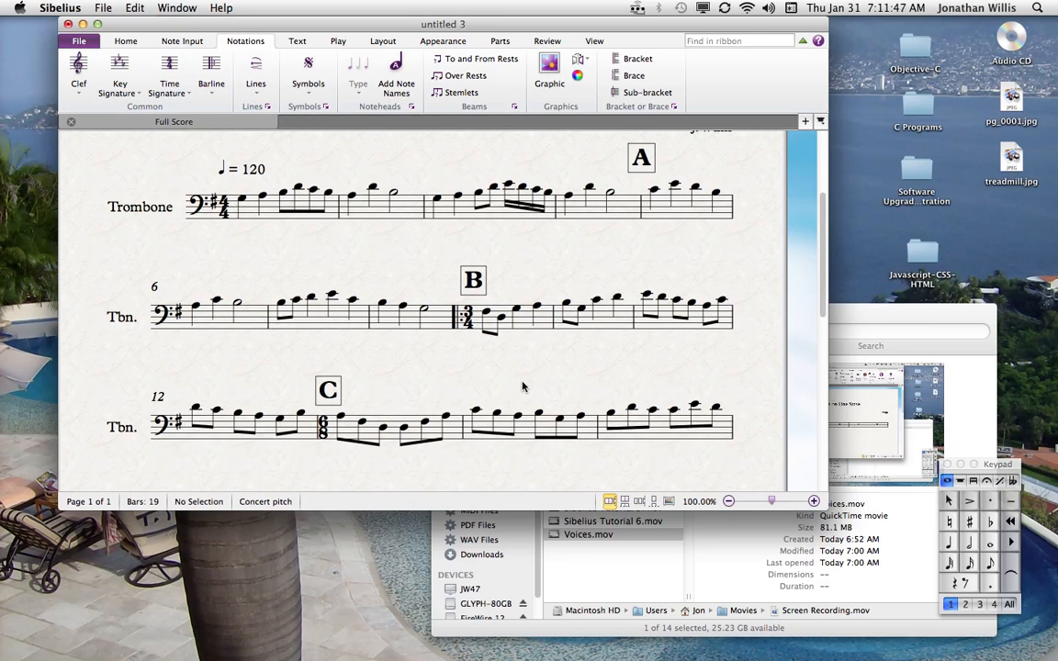
Add an End Repeat barline at the end of bar 12, just before rehearsal mark C
{"action": "left_click_drag", "start_coordinate": [522, 361], "coordinate": [562, 328]}
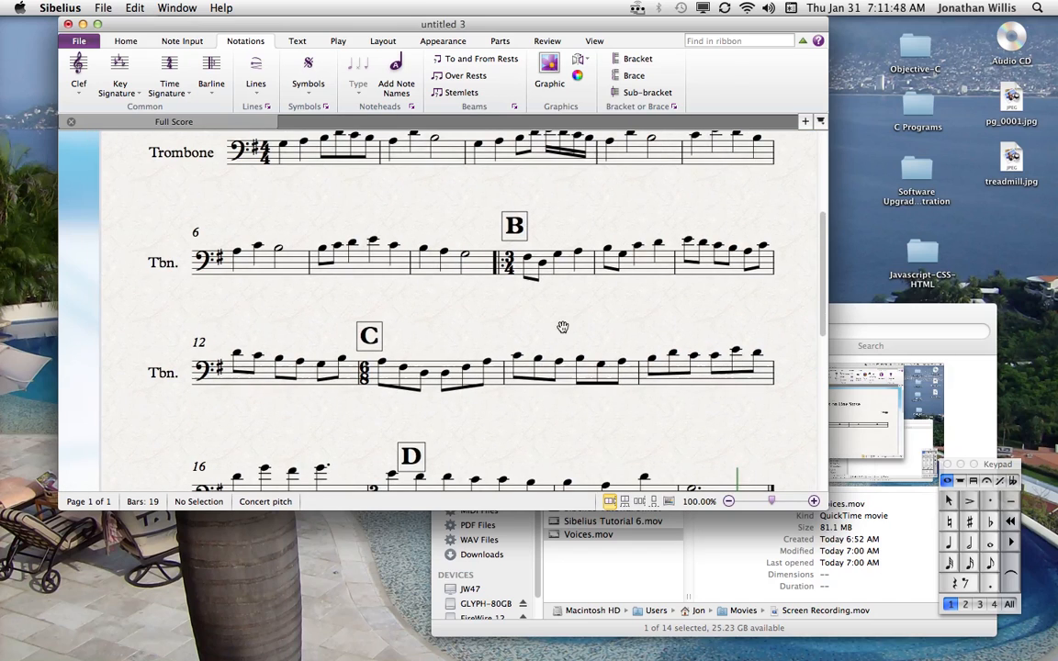
{"action": "left_click", "coordinate": [303, 378]}
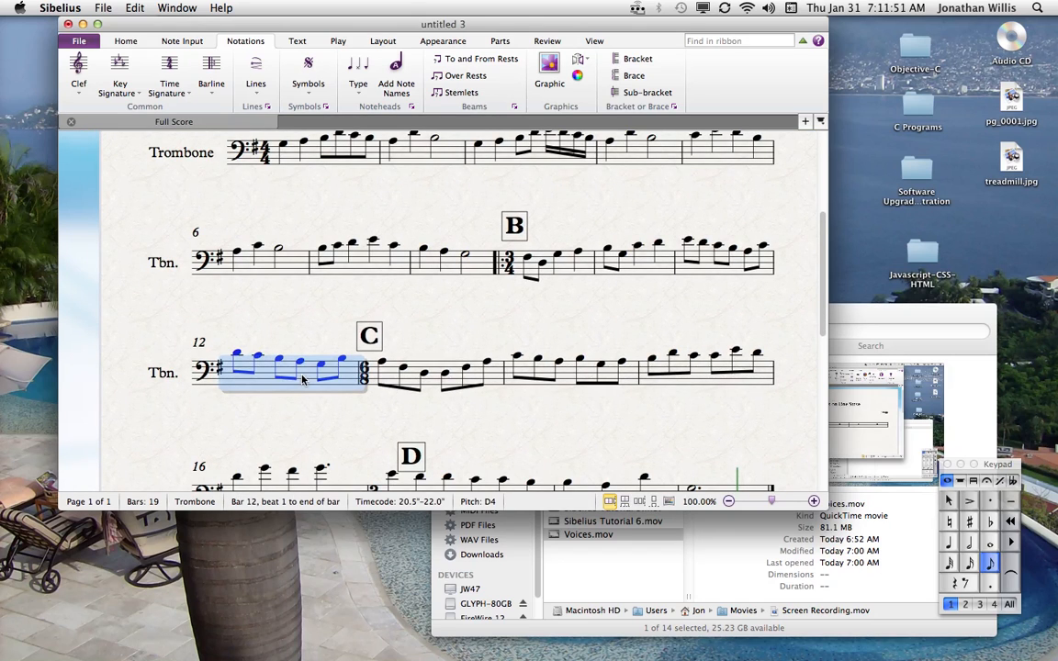
{"action": "left_click", "coordinate": [211, 84]}
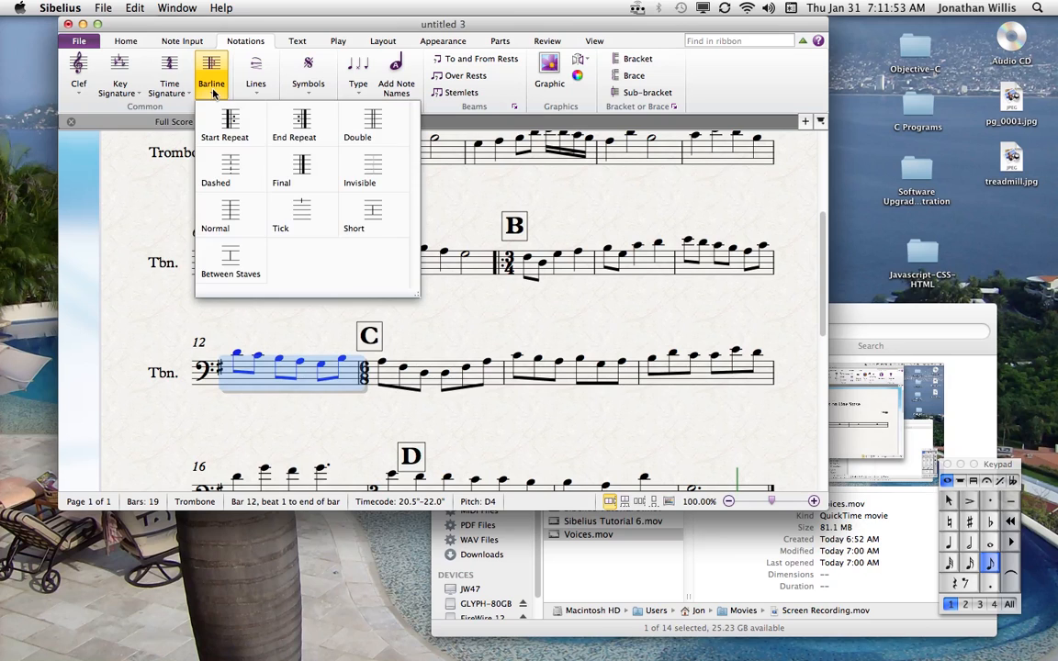
{"action": "left_click", "coordinate": [294, 134]}
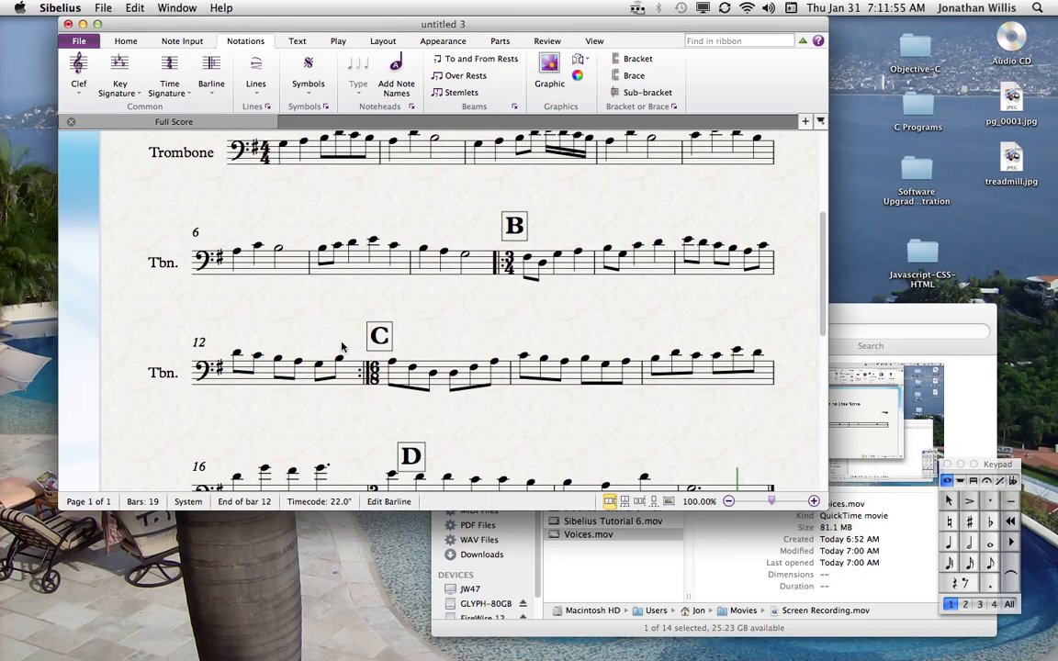
{"action": "left_click", "coordinate": [368, 384]}
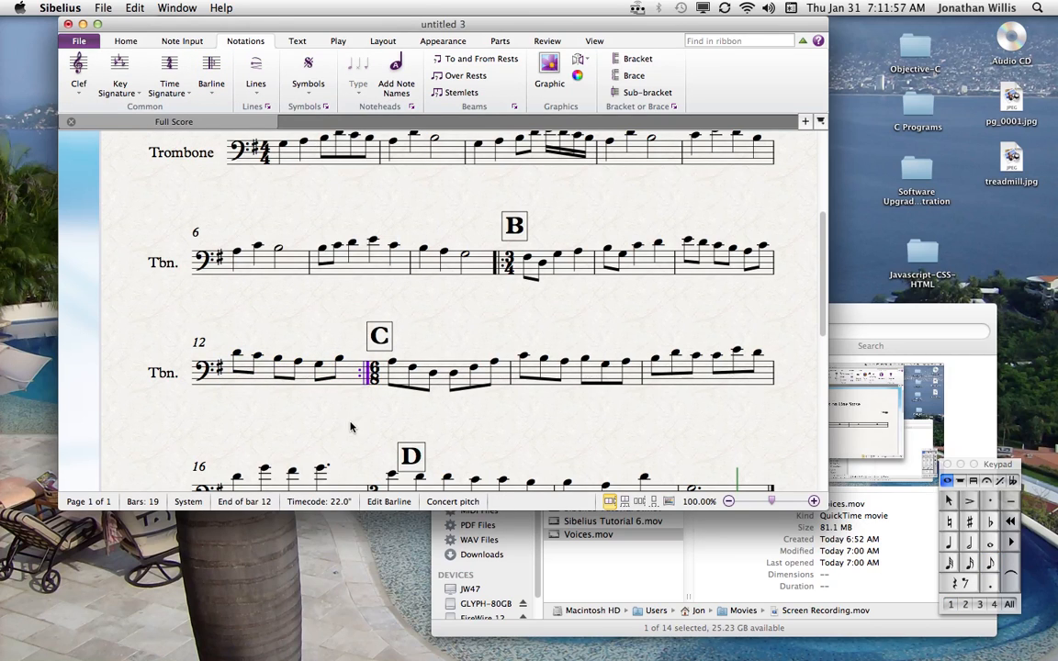
{"action": "key", "text": "Escape"}
Play the score from the first note of bar 8 through the repeated B section and stop playback in bar 15
{"action": "left_click_drag", "start_coordinate": [477, 322], "coordinate": [504, 350]}
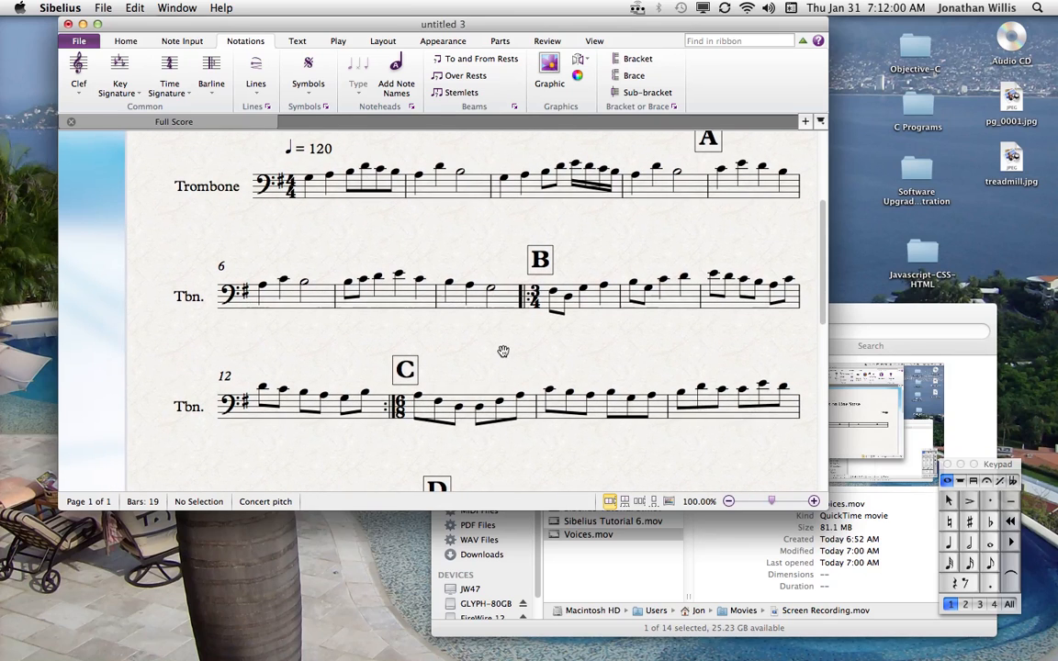
{"action": "left_click", "coordinate": [450, 284]}
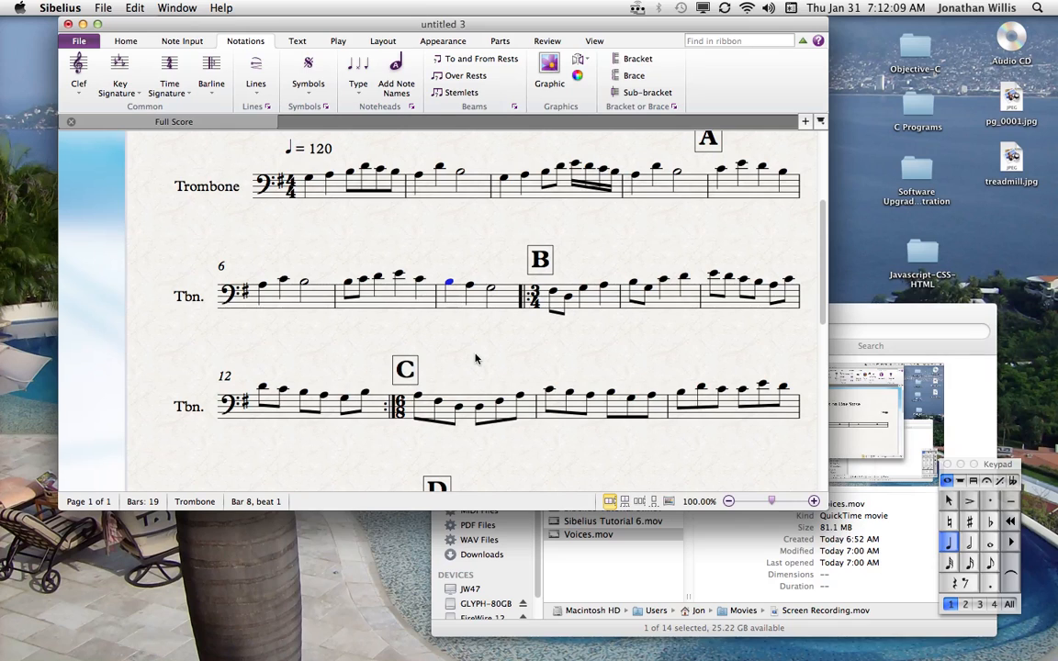
{"action": "key", "text": "p"}
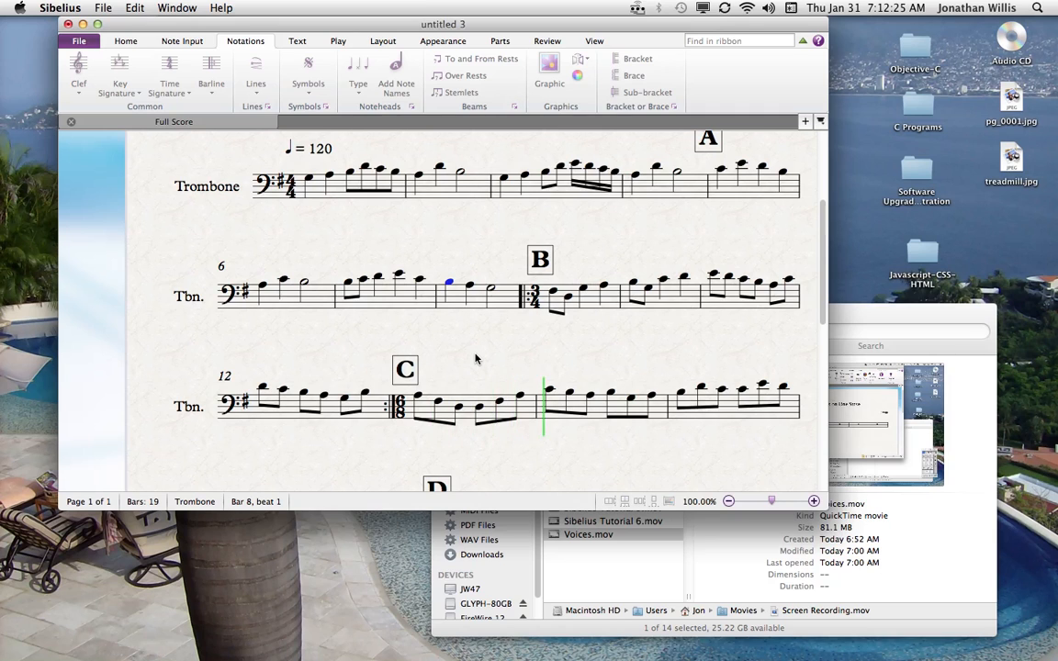
{"action": "key", "text": "space"}
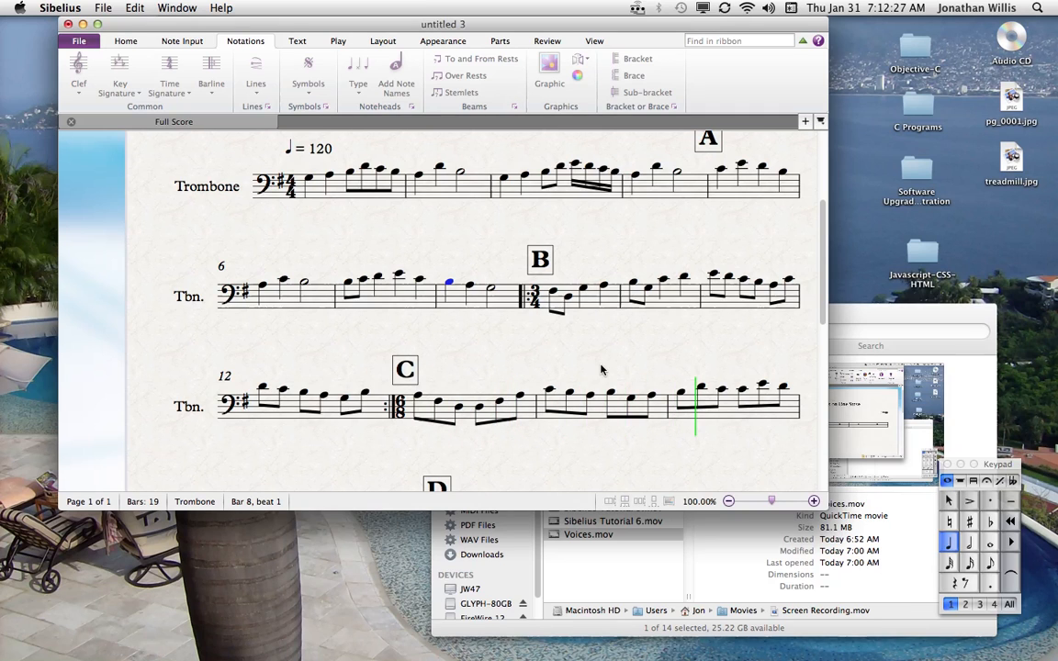
Delete rehearsal mark D above bar 17
{"action": "left_click_drag", "start_coordinate": [640, 354], "coordinate": [606, 388]}
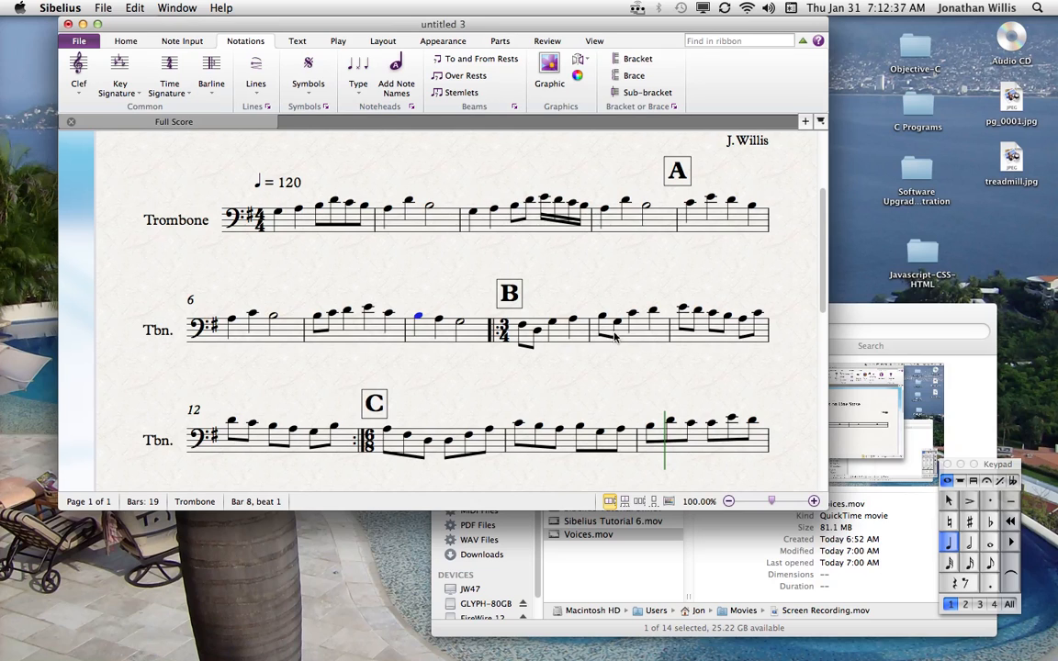
{"action": "scroll", "coordinate": [616, 384], "scroll_direction": "down", "scroll_amount": 3}
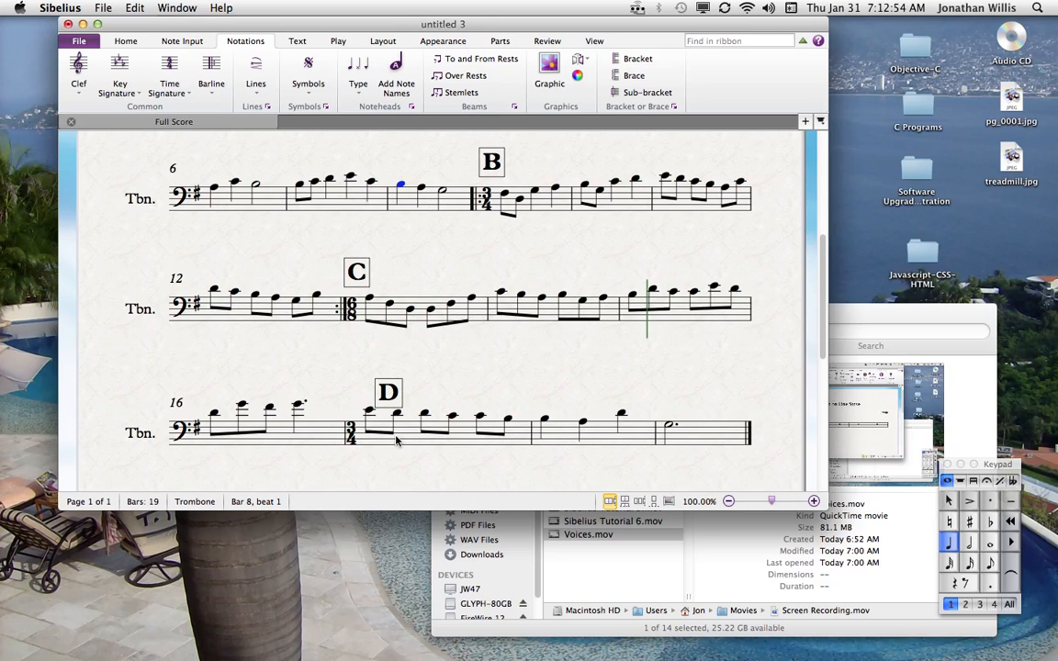
{"action": "left_click", "coordinate": [303, 430]}
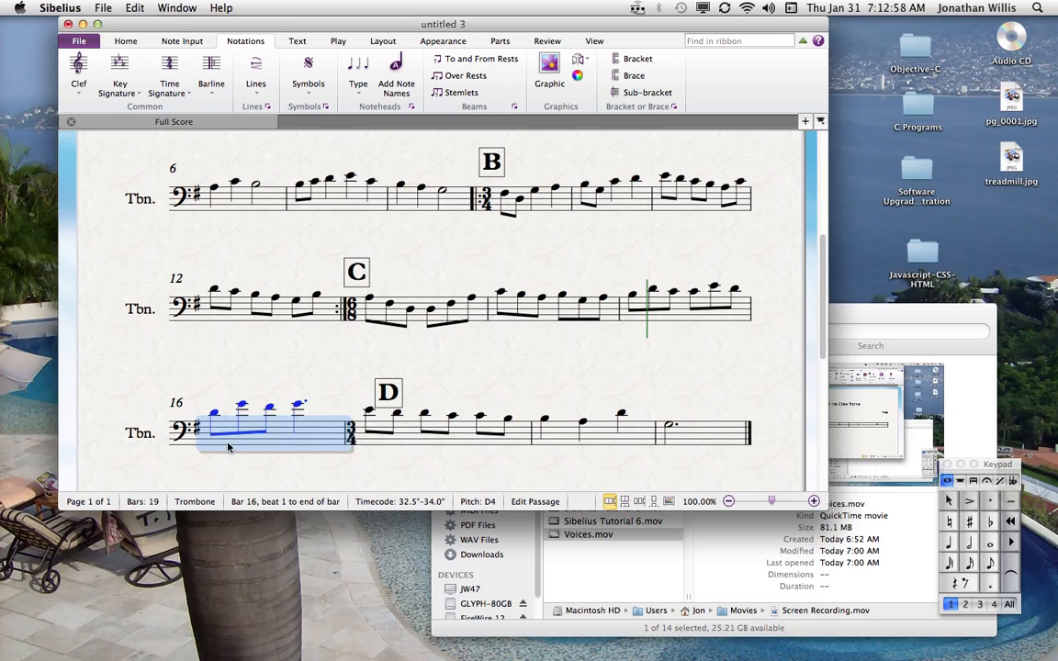
{"action": "left_click", "coordinate": [392, 395]}
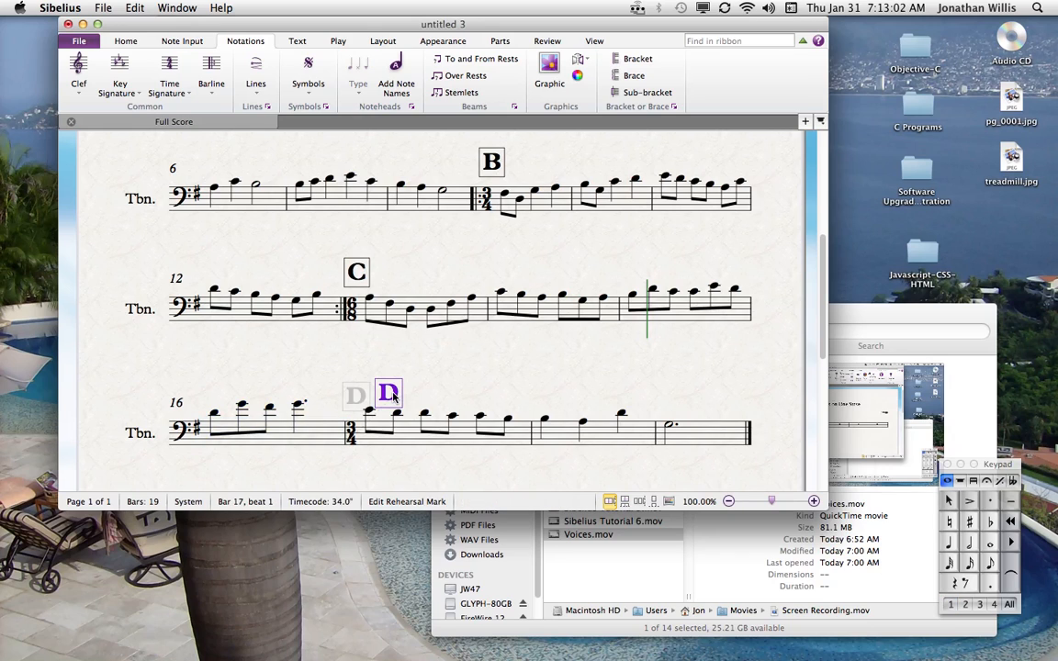
{"action": "key", "text": "Delete"}
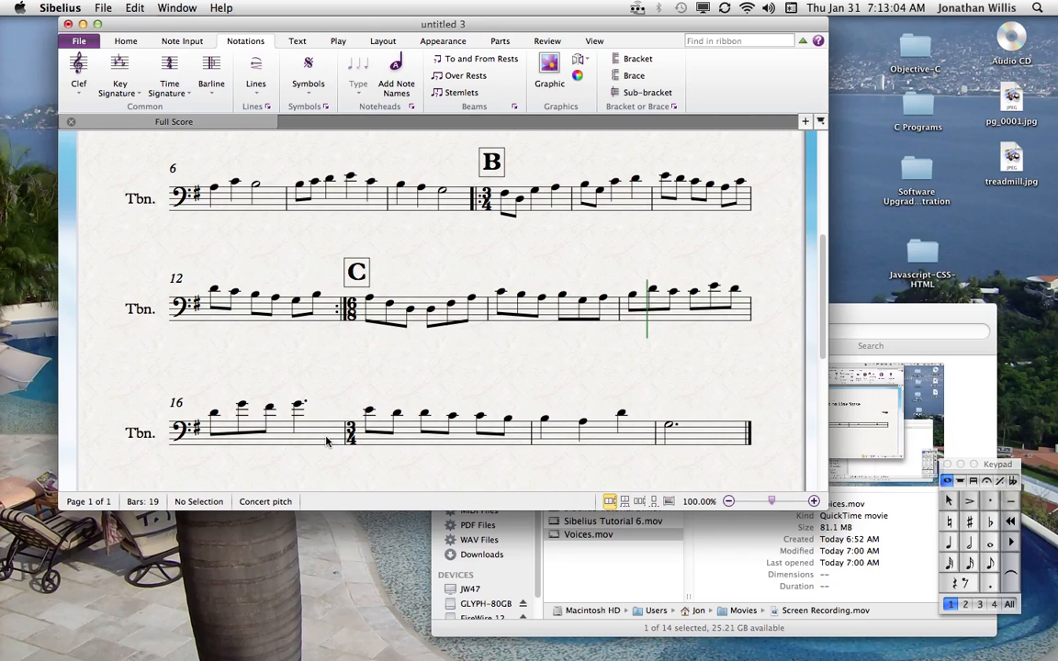
Add a Start Repeat barline at the beginning of bar 13, at rehearsal mark C
{"action": "left_click", "coordinate": [326, 442]}
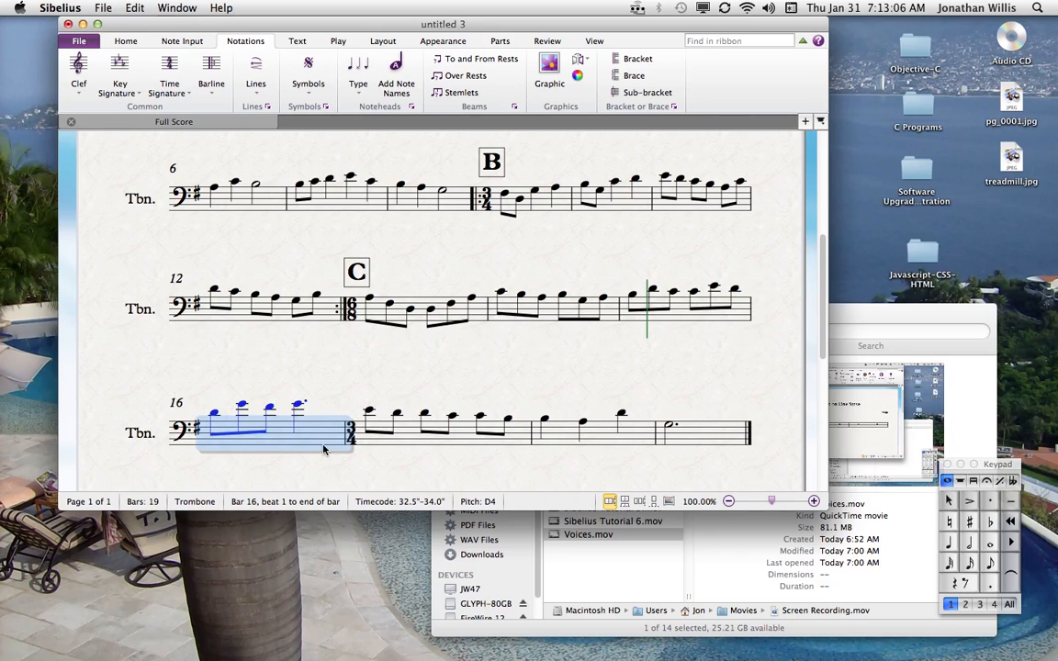
{"action": "left_click", "coordinate": [398, 446]}
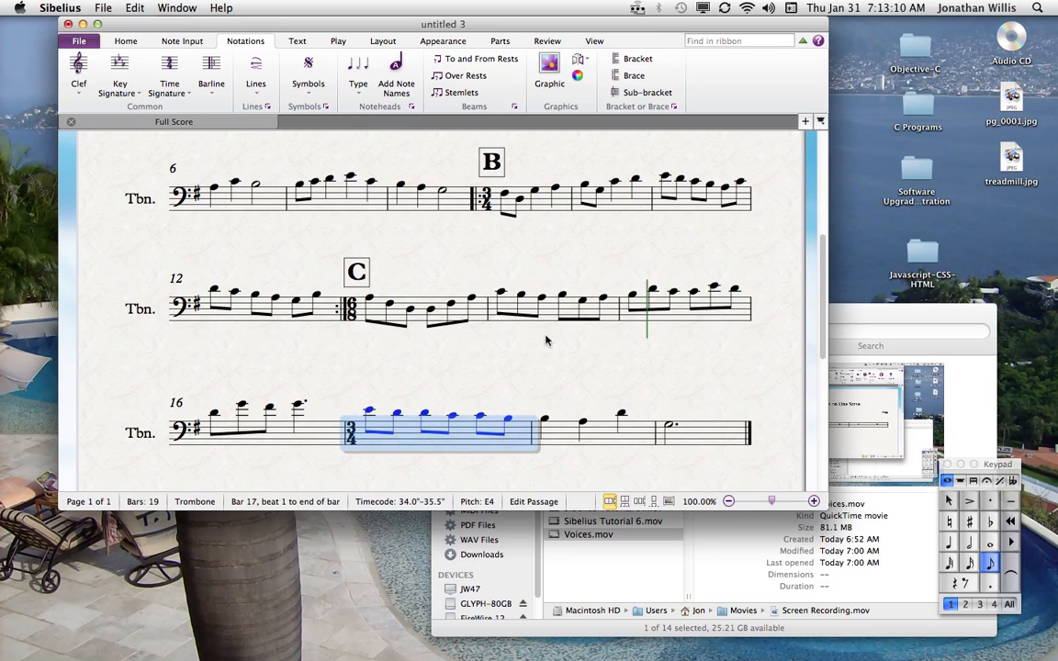
{"action": "left_click", "coordinate": [418, 313]}
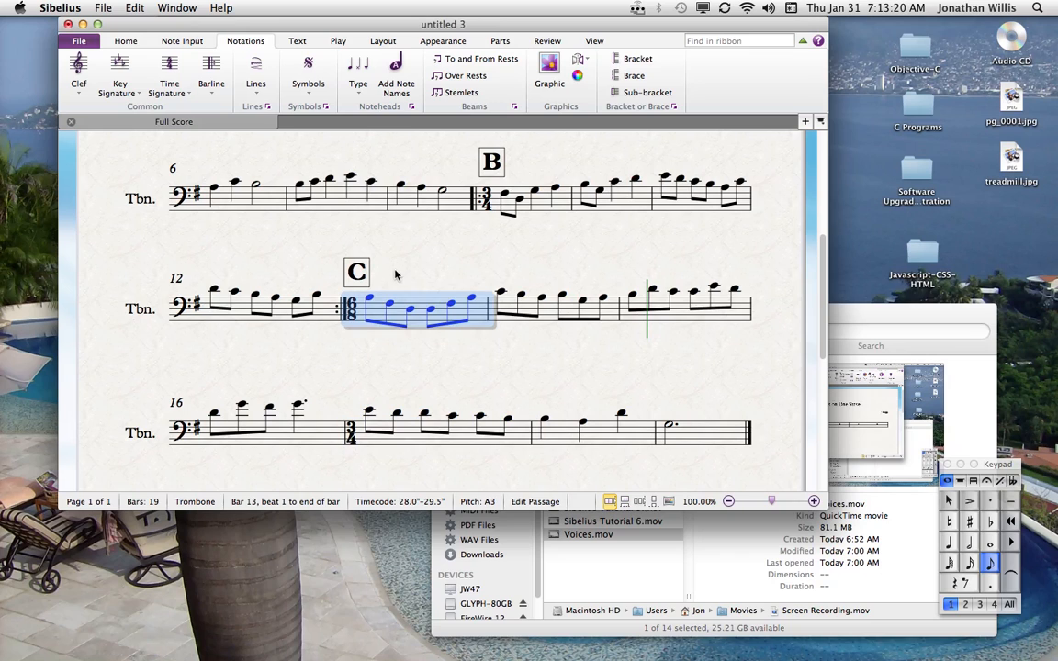
{"action": "left_click", "coordinate": [451, 375]}
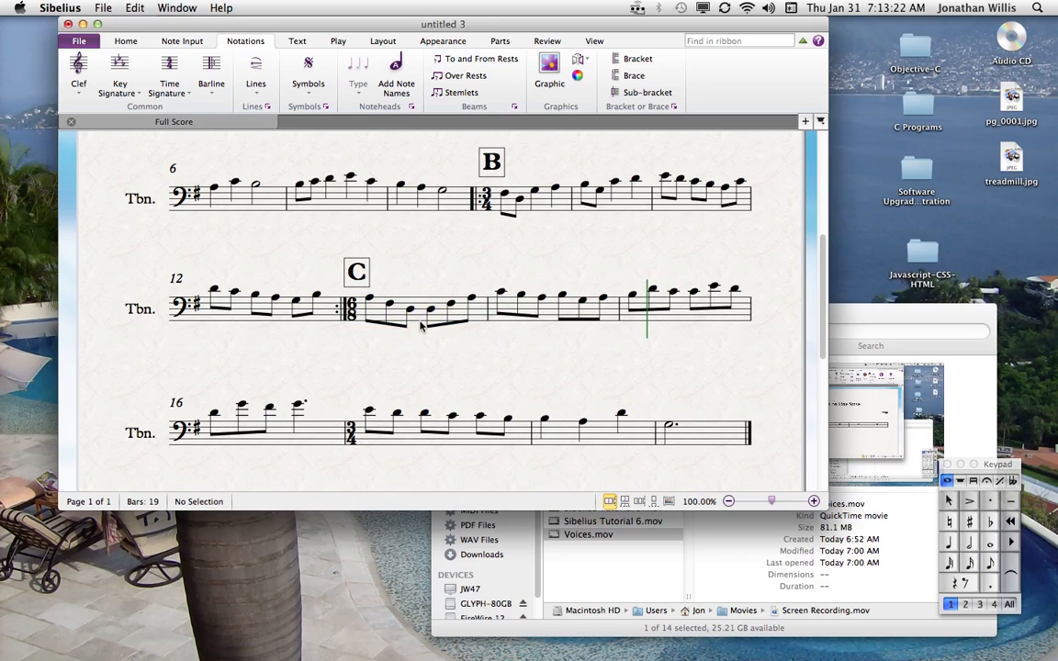
{"action": "left_click", "coordinate": [421, 320]}
{"action": "left_click", "coordinate": [208, 92]}
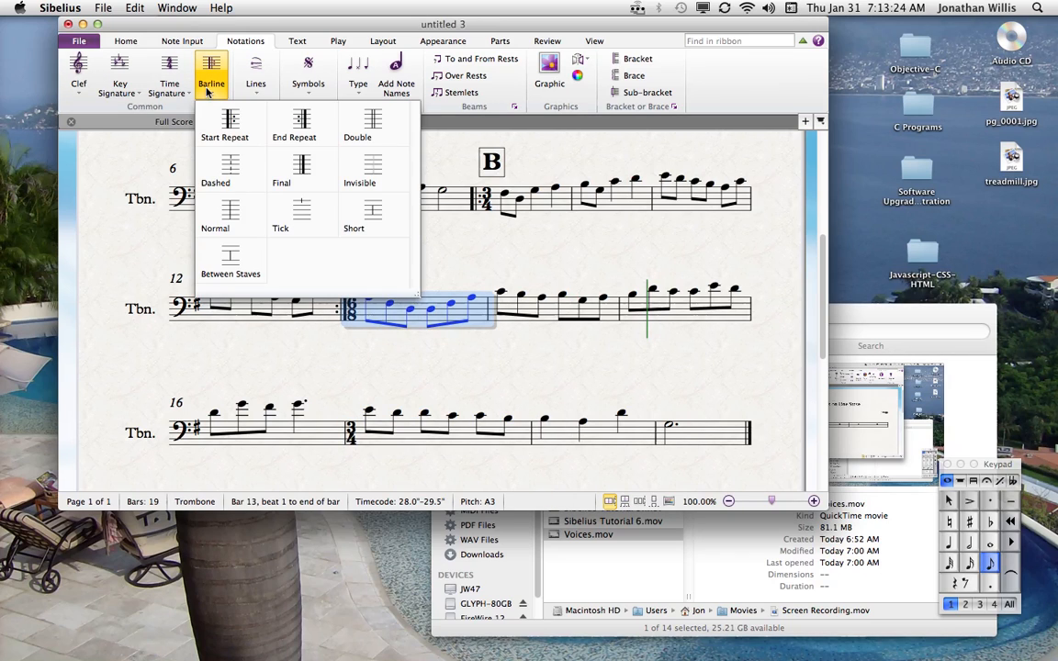
{"action": "left_click", "coordinate": [246, 139]}
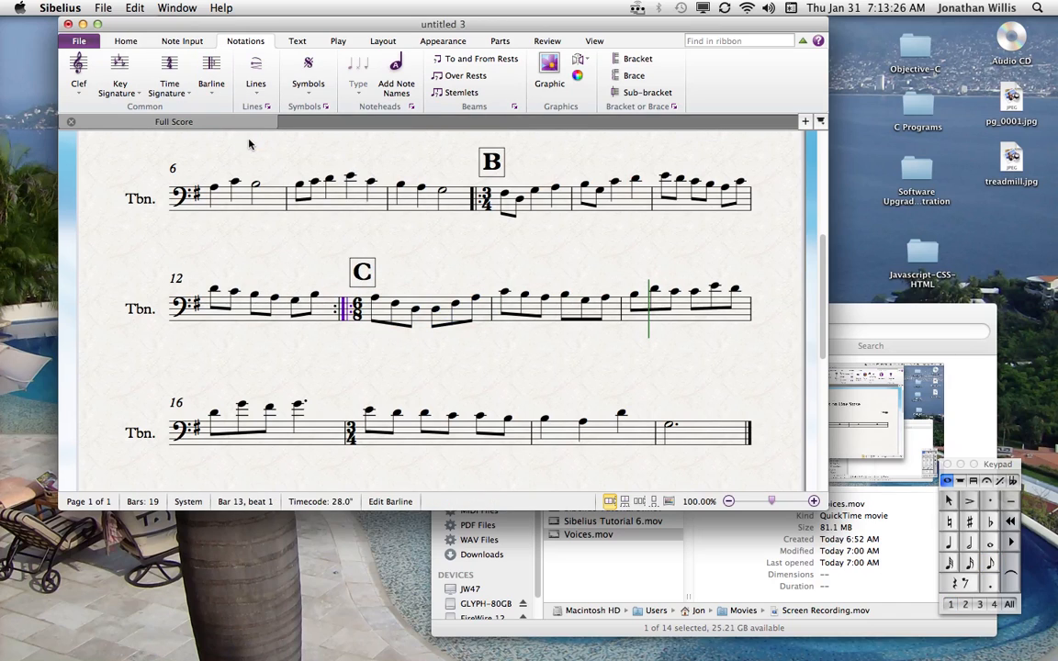
{"action": "left_click", "coordinate": [409, 355]}
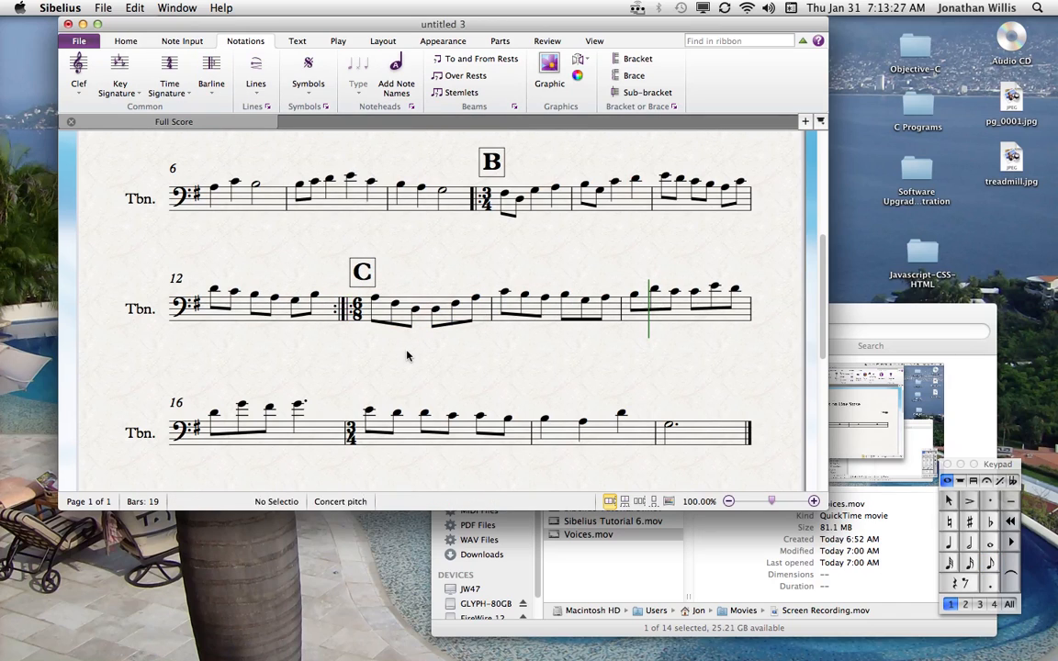
Add an End Repeat barline at the end of bar 16, before the change to 3/4
{"action": "left_click", "coordinate": [316, 441]}
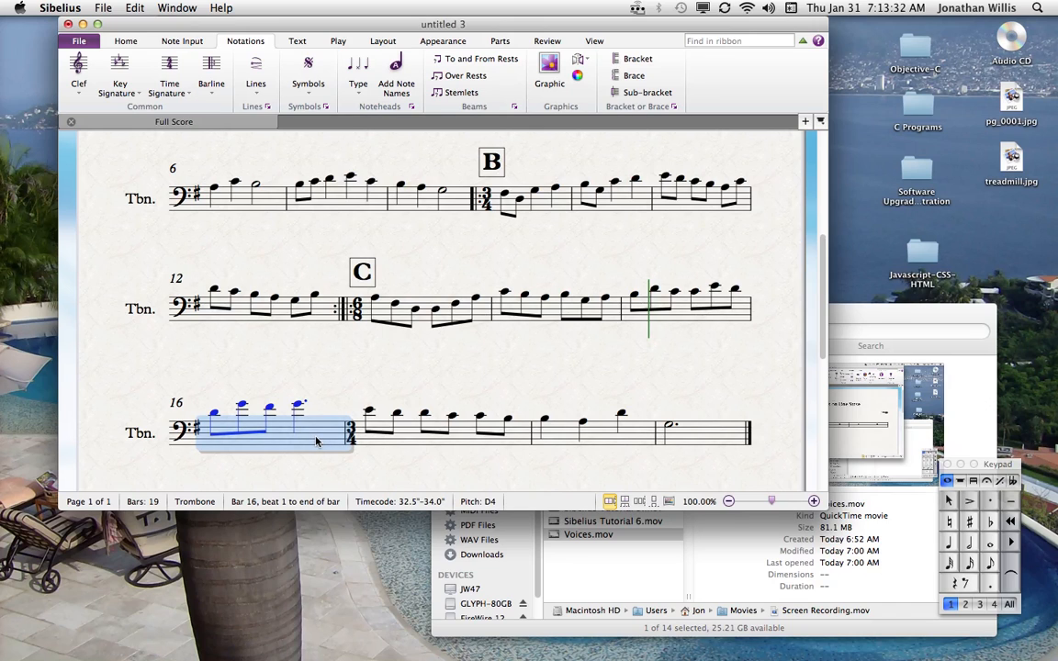
{"action": "left_click", "coordinate": [210, 88]}
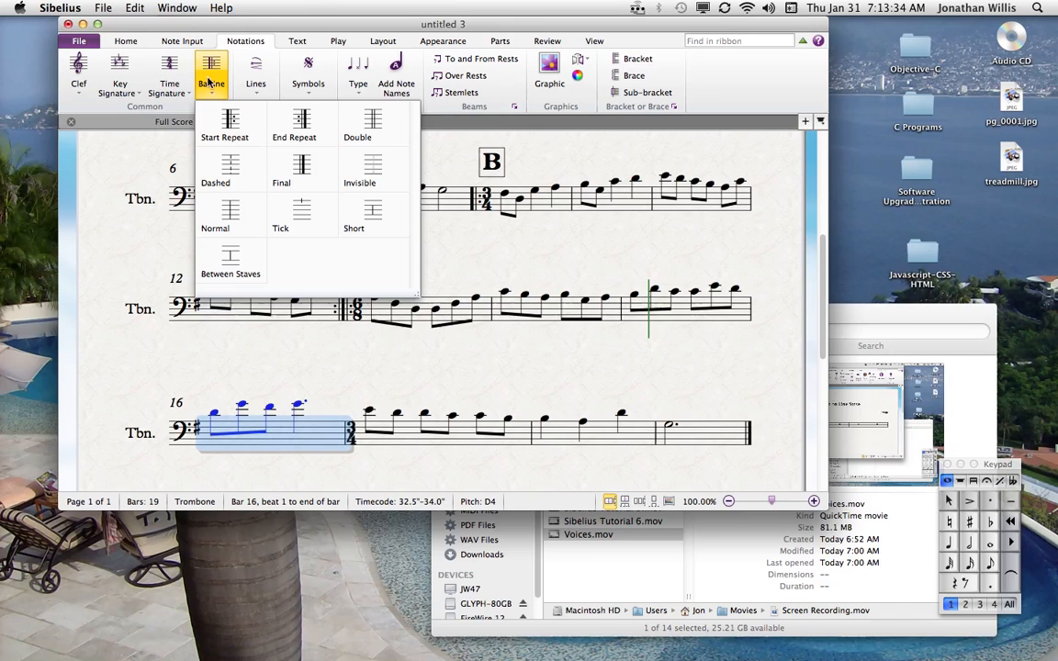
{"action": "left_click", "coordinate": [297, 124]}
{"action": "key", "text": "Escape"}
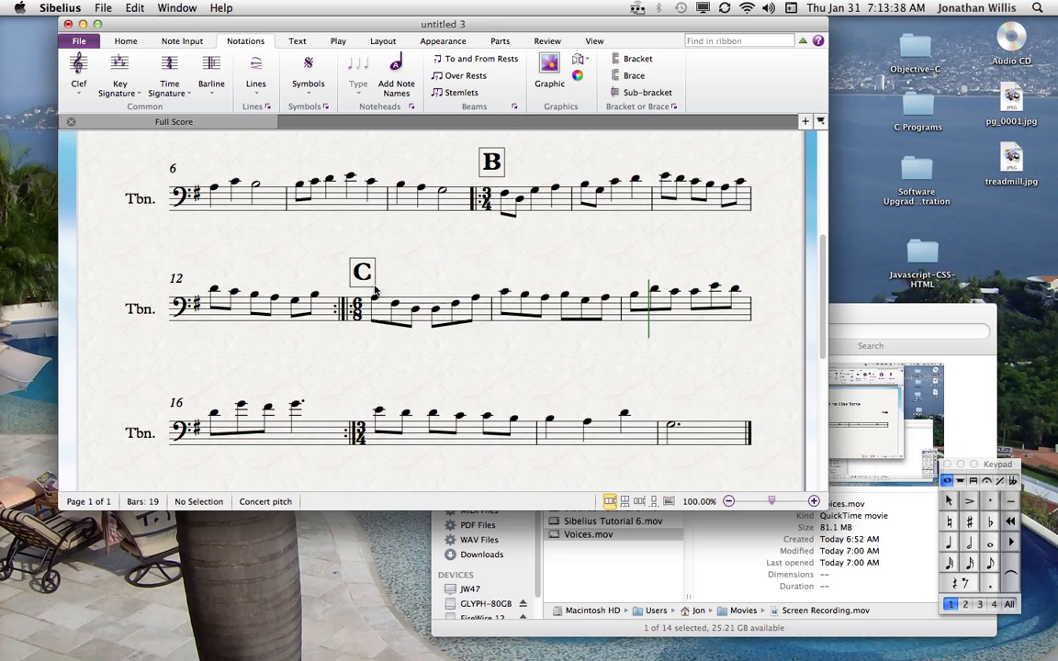
Place a 1st ending repeat line over bar 16
{"action": "left_click", "coordinate": [315, 441]}
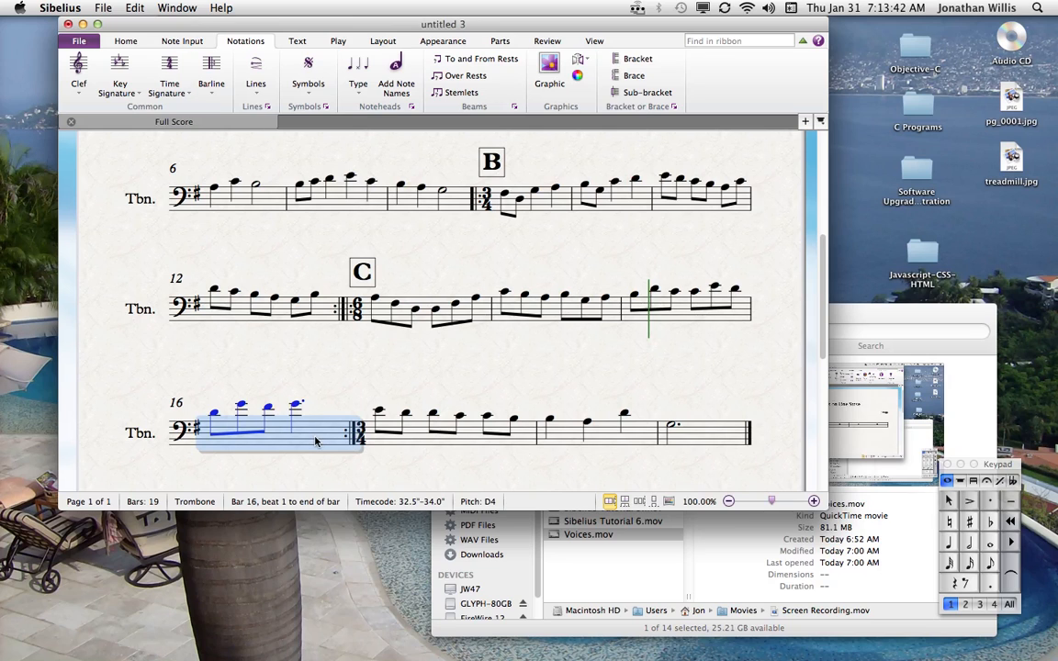
{"action": "key", "text": "l"}
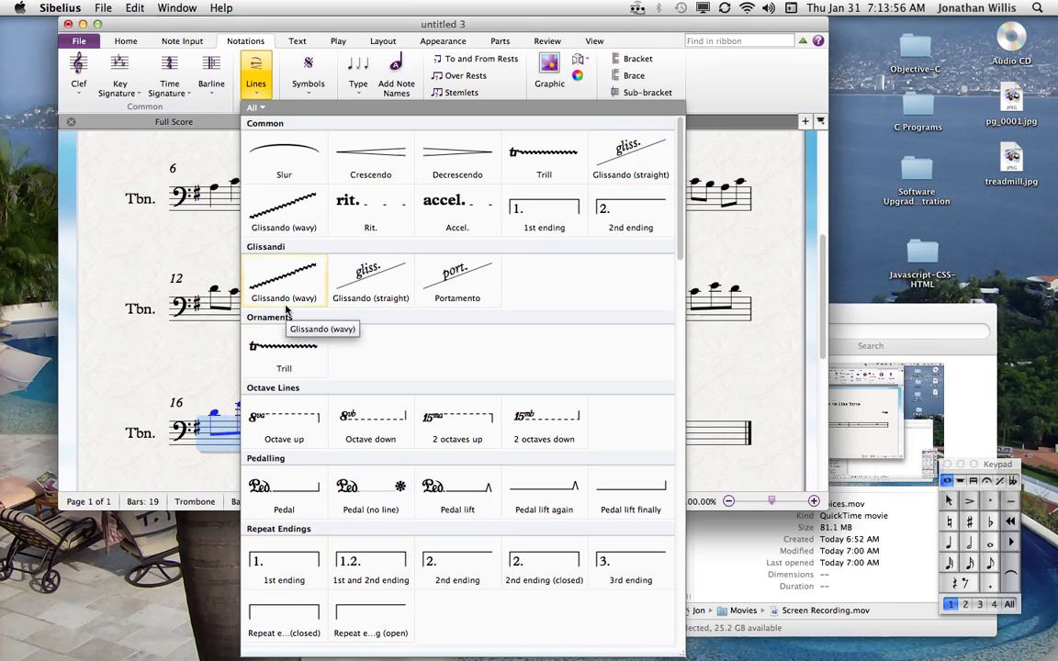
{"action": "left_click", "coordinate": [563, 214]}
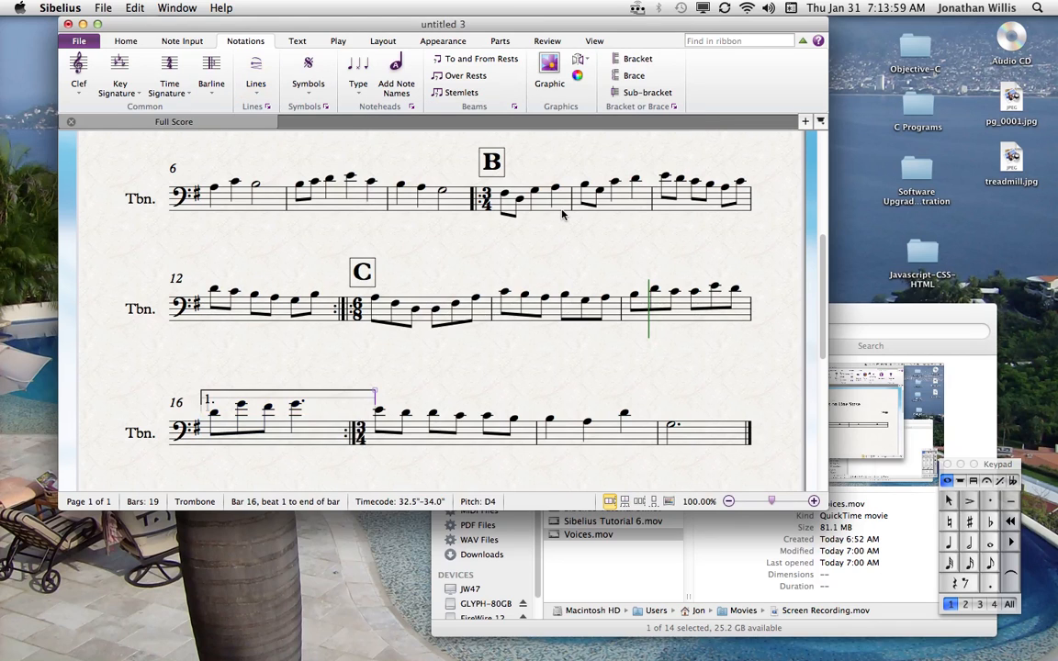
Raise the 1st ending line clear of the notes in bar 16 and shorten its end to the repeat barline
{"action": "left_click", "coordinate": [336, 396]}
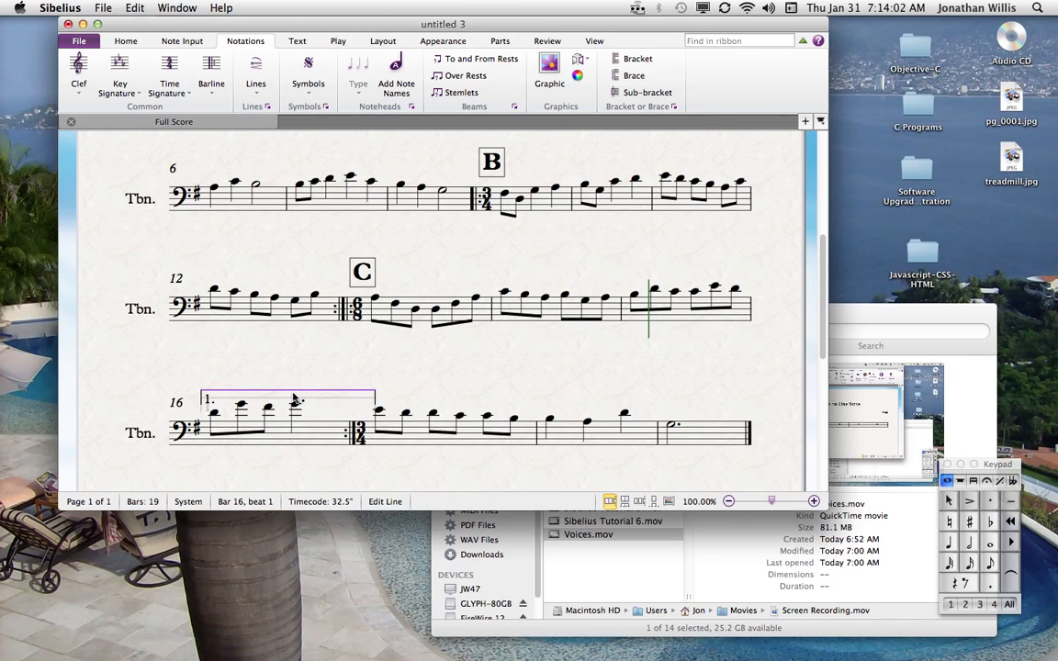
{"action": "left_click_drag", "start_coordinate": [290, 395], "coordinate": [253, 372]}
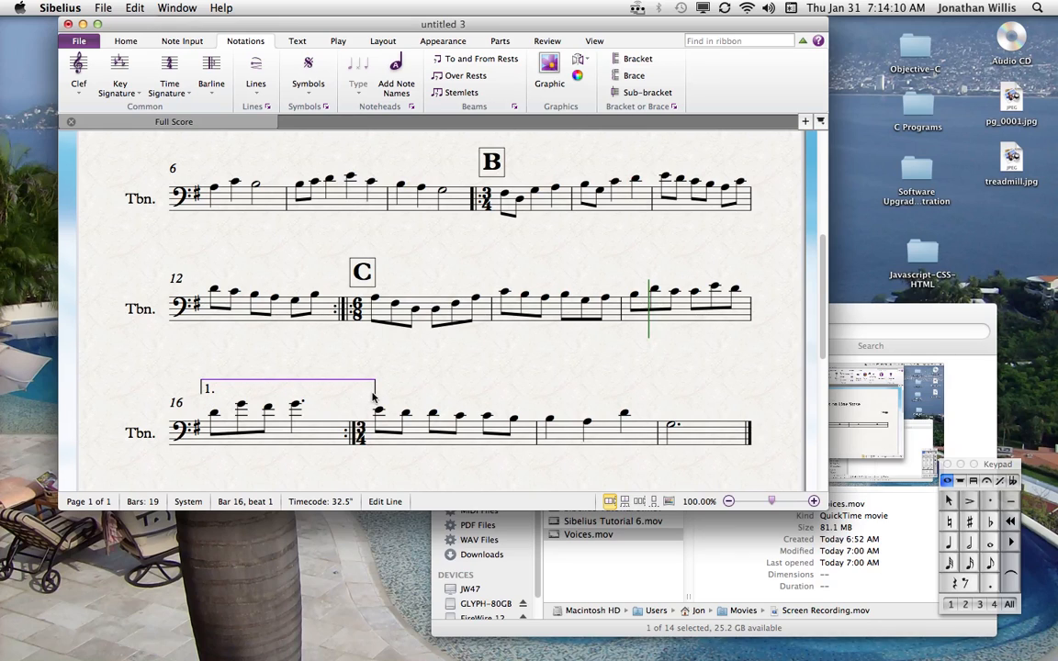
{"action": "left_click_drag", "start_coordinate": [377, 397], "coordinate": [354, 401]}
{"action": "mouse_move", "coordinate": [196, 395]}
{"action": "left_mouse_down"}
{"action": "mouse_move", "coordinate": [136, 389]}
{"action": "mouse_move", "coordinate": [202, 395]}
{"action": "left_mouse_up"}
Add an open 2nd ending line from bar 17, raise it level with the 1st ending, and extend it over bar 18
{"action": "left_click", "coordinate": [427, 434]}
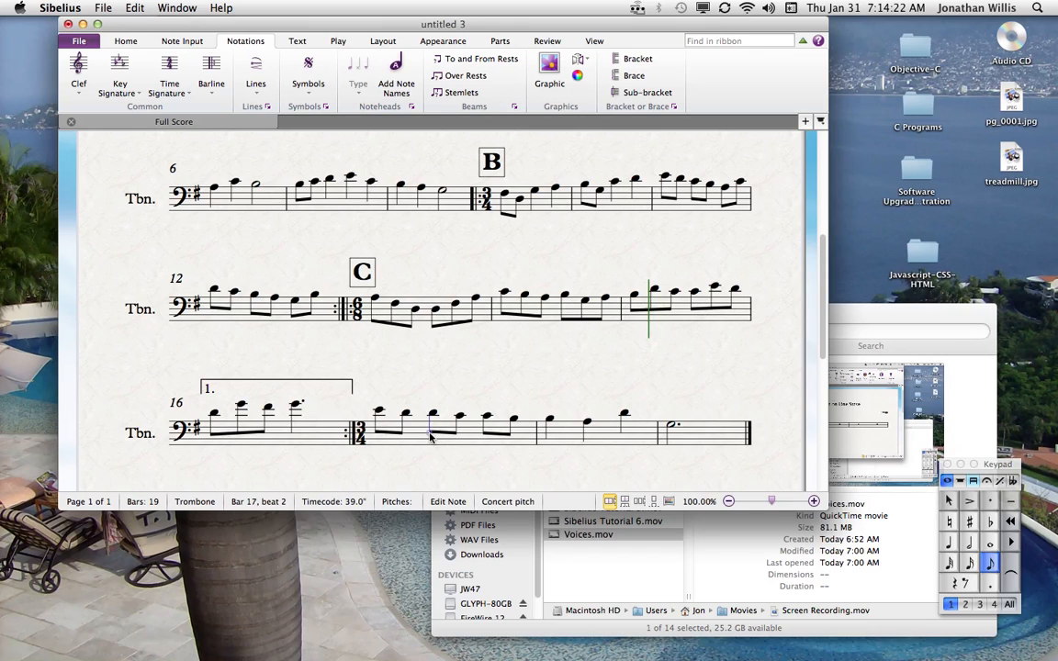
{"action": "left_click", "coordinate": [420, 442]}
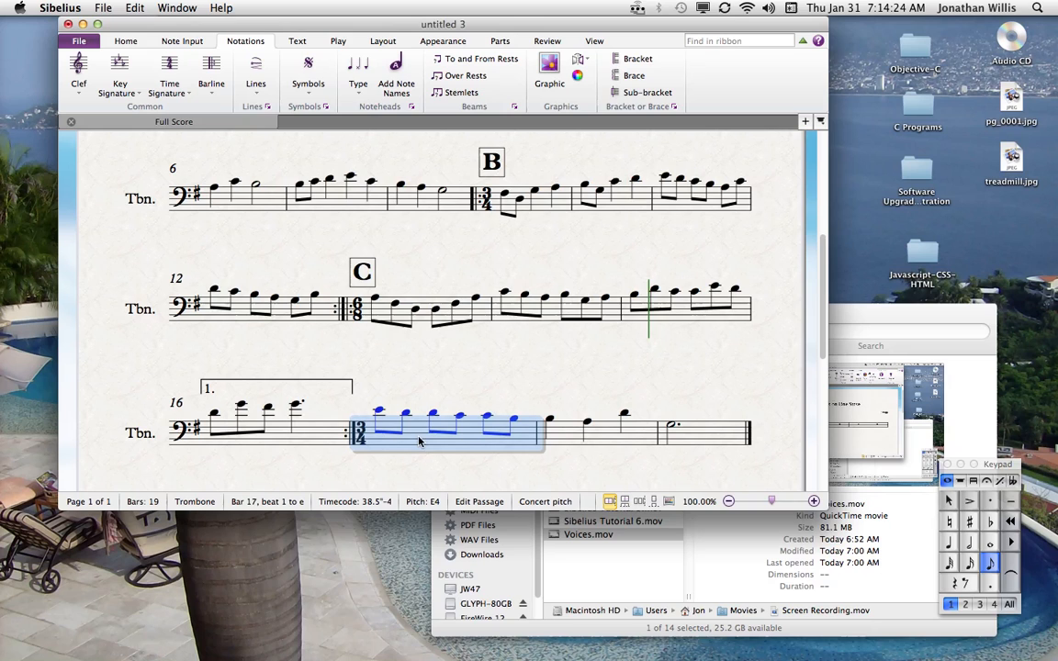
{"action": "key", "text": "l"}
{"action": "left_click", "coordinate": [632, 290]}
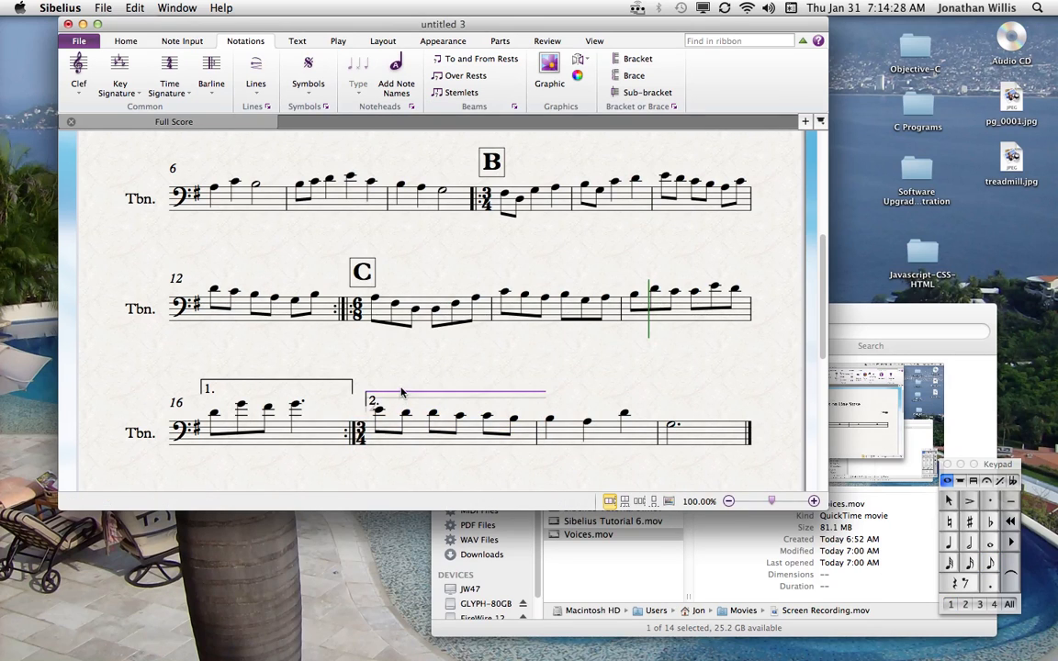
{"action": "left_click_drag", "start_coordinate": [400, 390], "coordinate": [400, 378]}
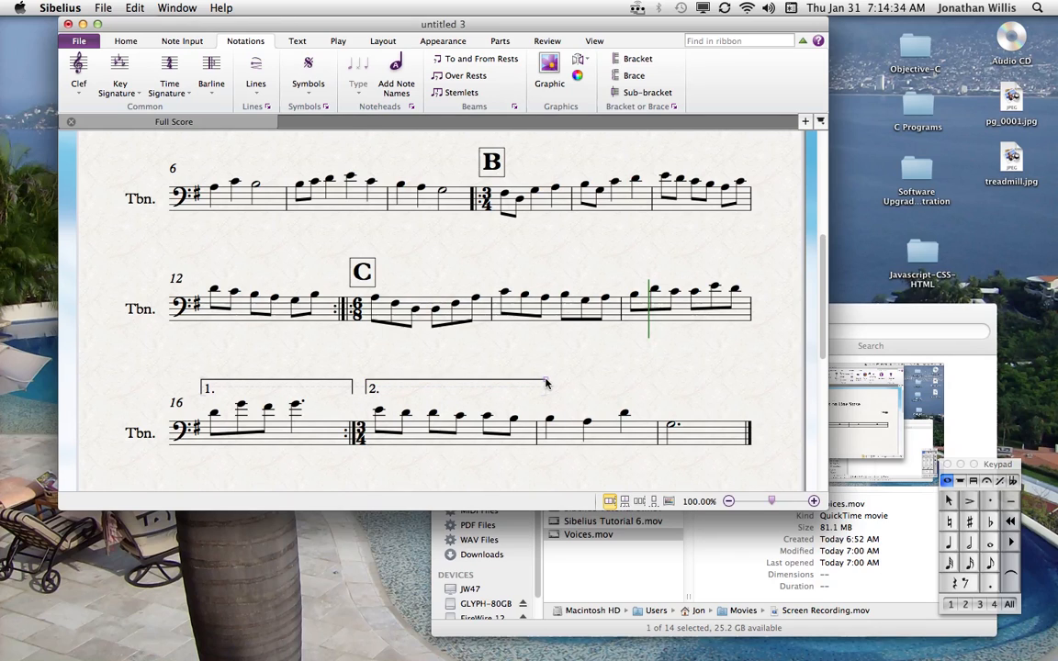
{"action": "left_click_drag", "start_coordinate": [545, 384], "coordinate": [649, 395]}
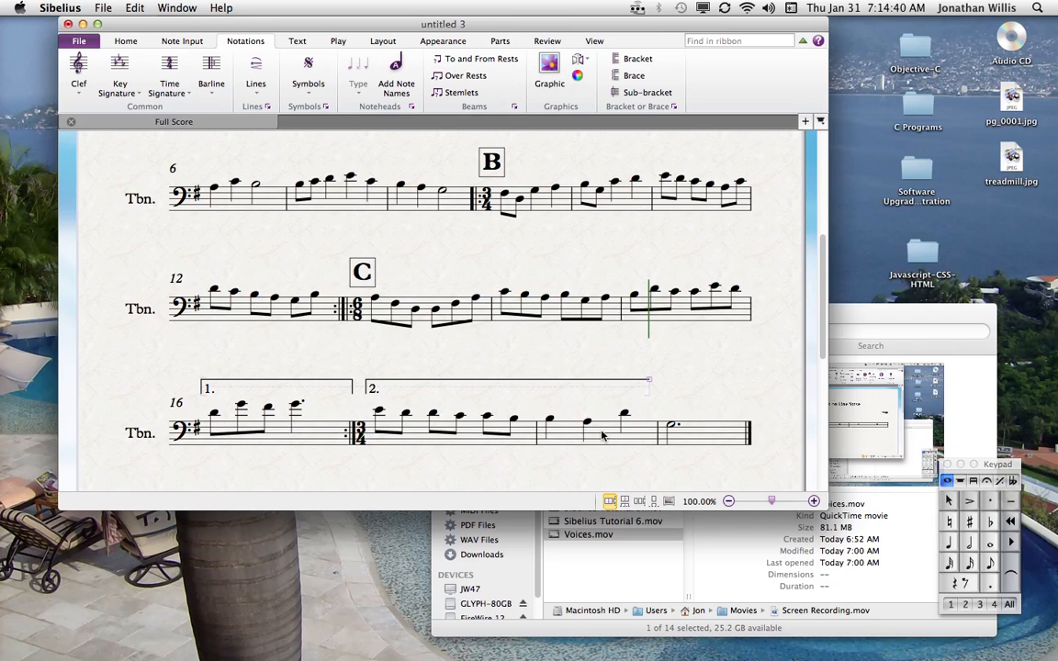
Add a fermata to the dotted half note in the final bar, bar 19
{"action": "left_click", "coordinate": [702, 434]}
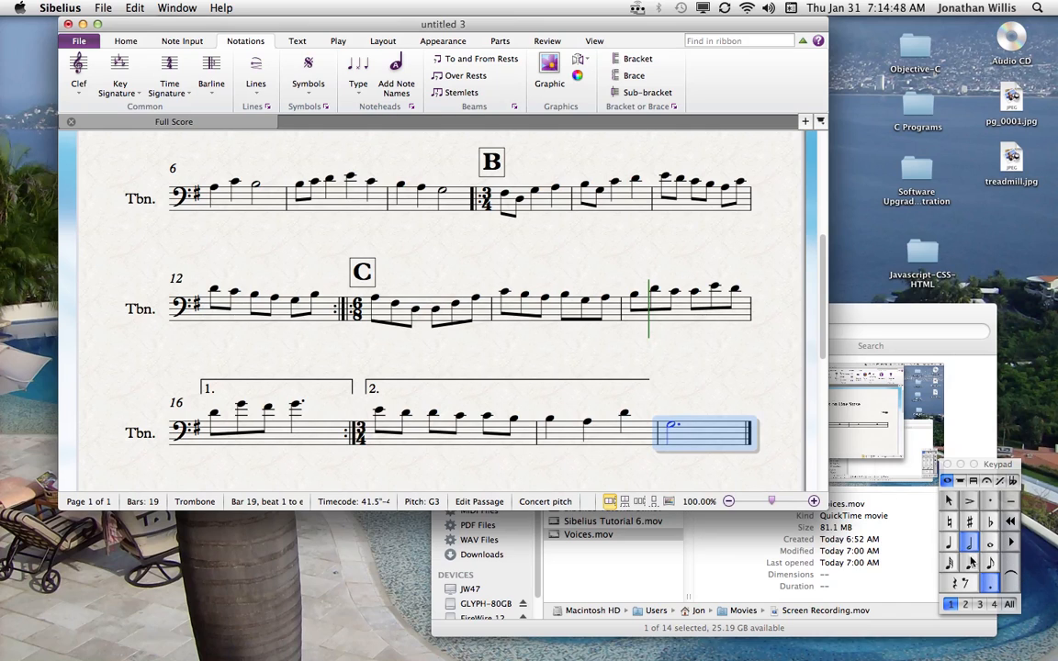
{"action": "key", "text": "F9"}
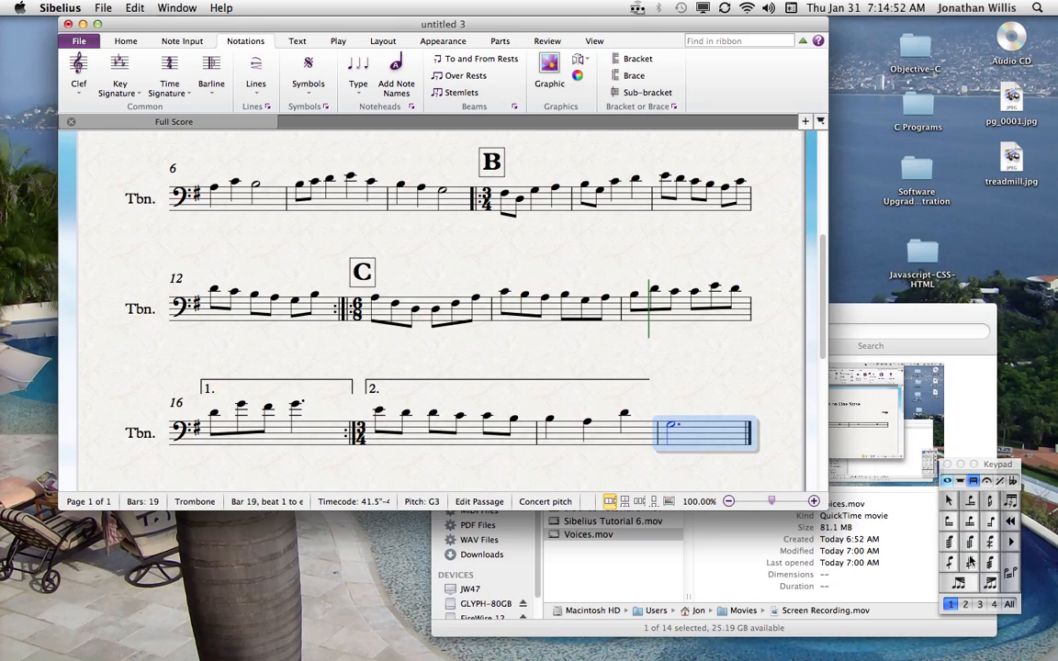
{"action": "key", "text": "F8"}
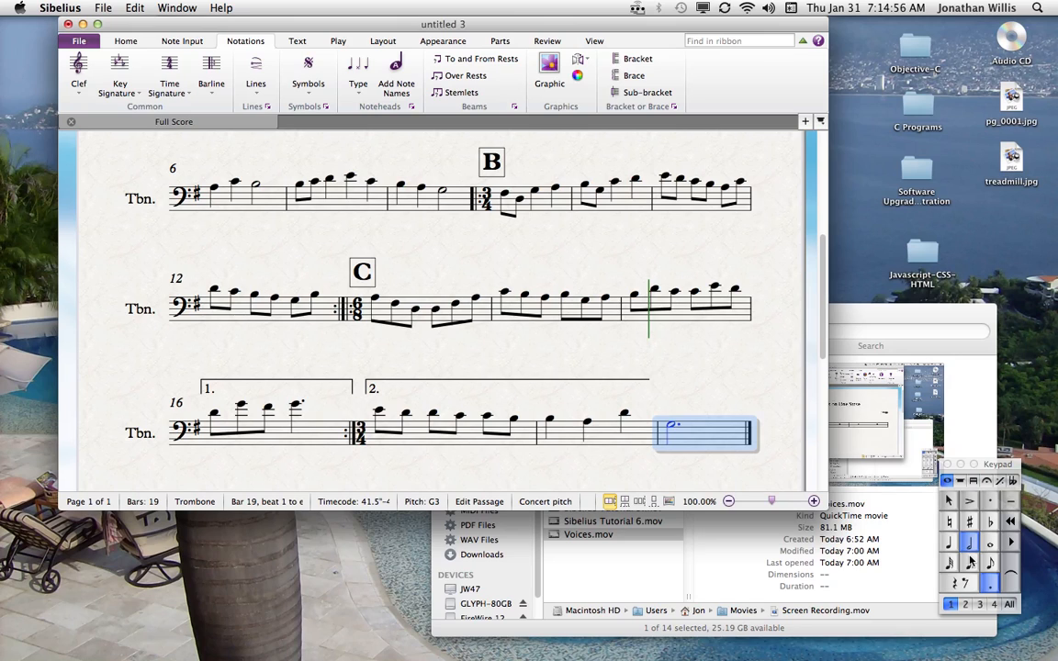
{"action": "key", "text": "F10"}
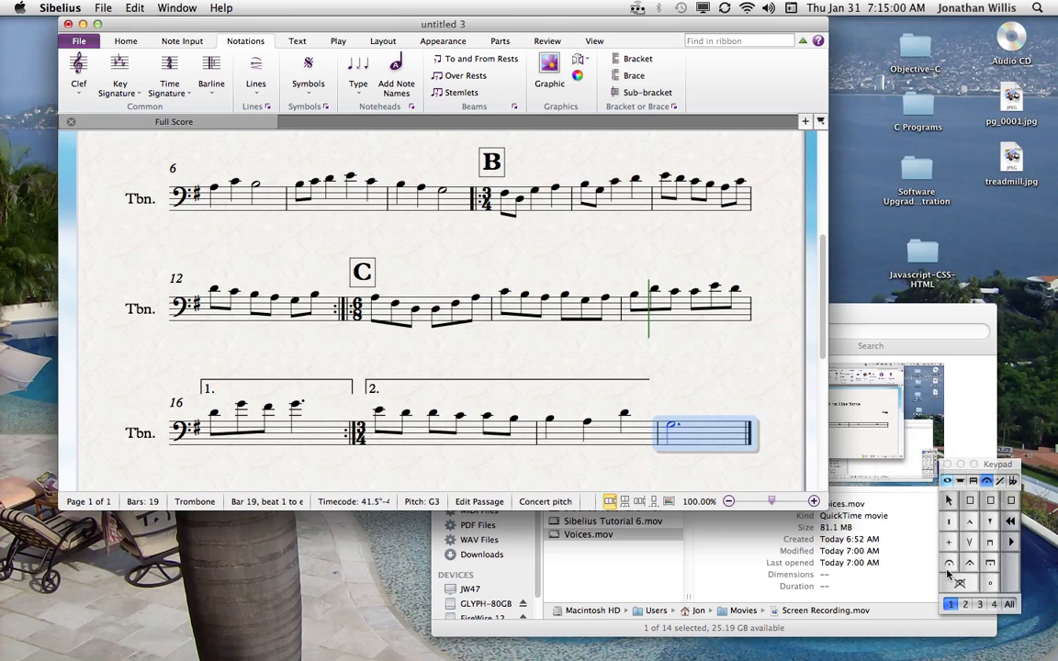
{"action": "left_click", "coordinate": [948, 568]}
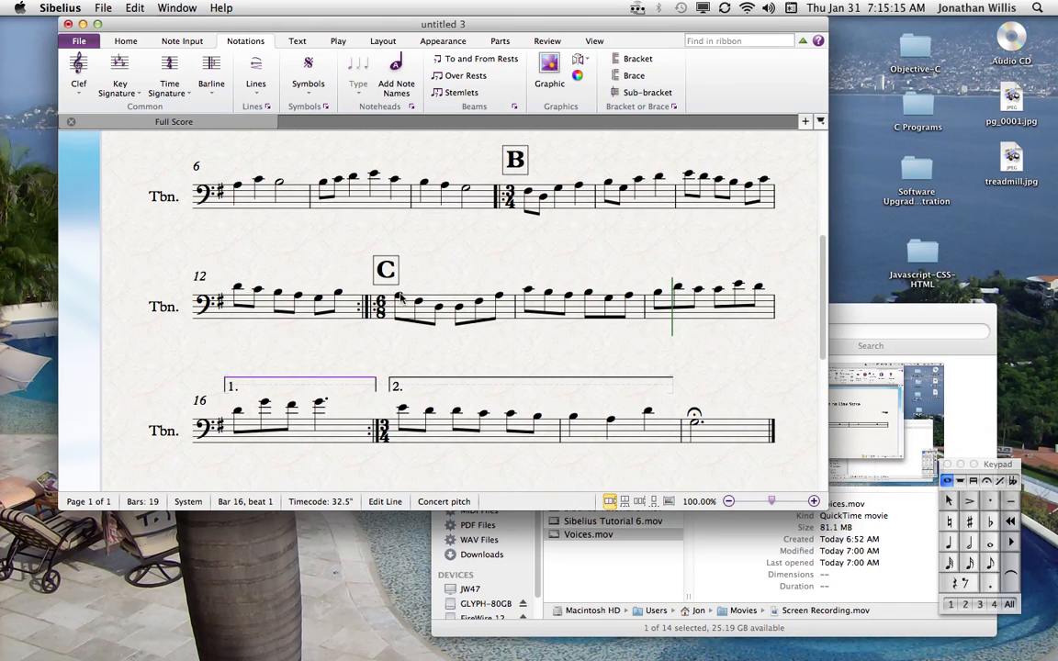
Play back the score from the first note of bar 13, at rehearsal mark C
{"action": "left_click", "coordinate": [399, 295]}
{"action": "key", "text": "space"}
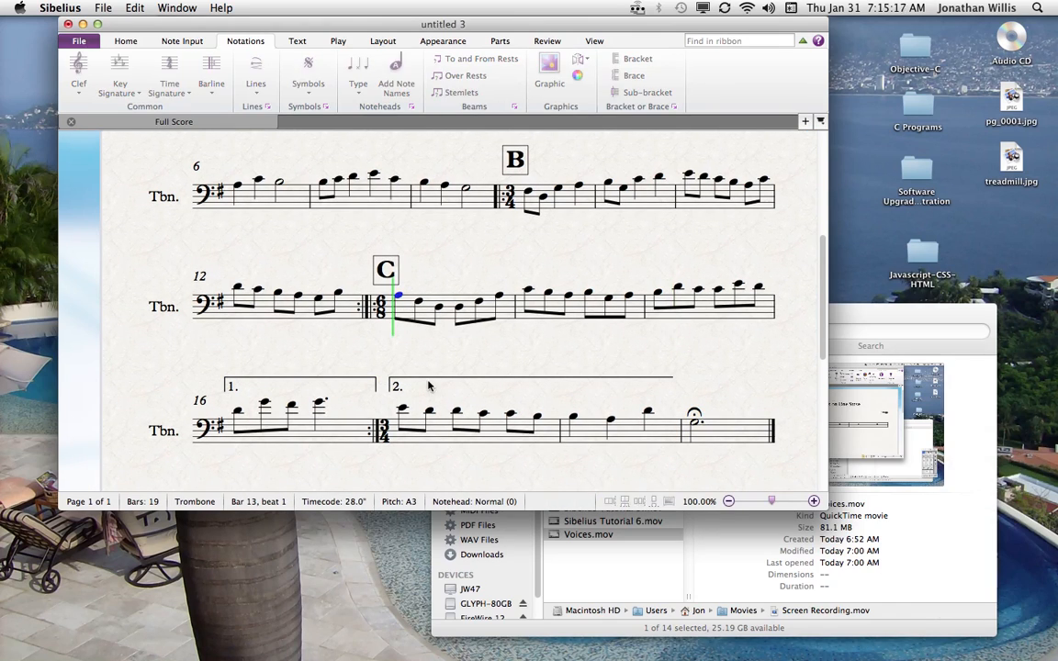